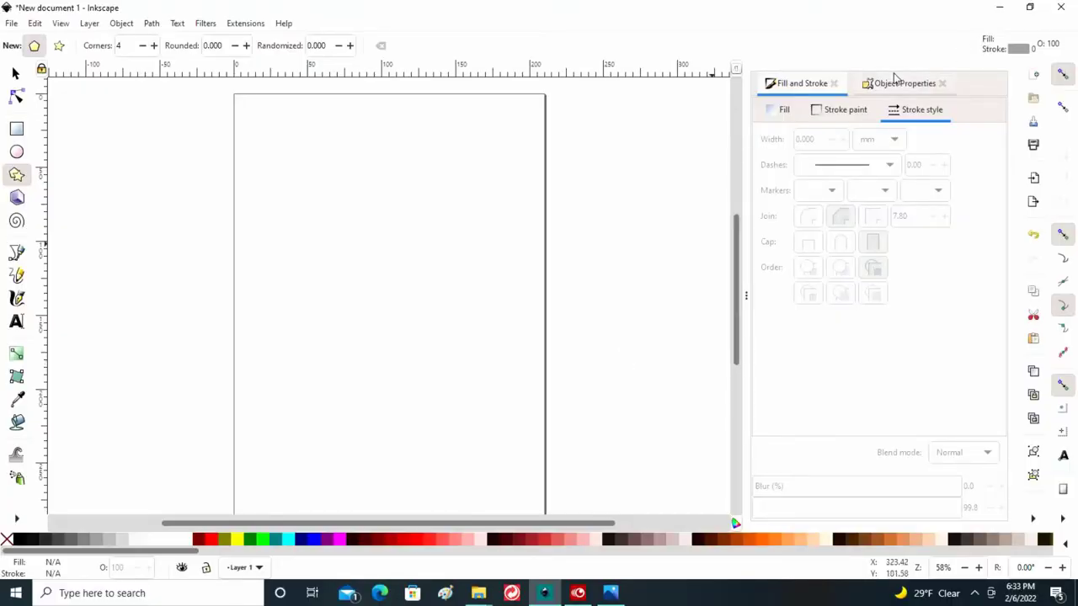
Close the Fill and Stroke dialog so only Object Properties stays docked
{"action": "left_click", "coordinate": [834, 82]}
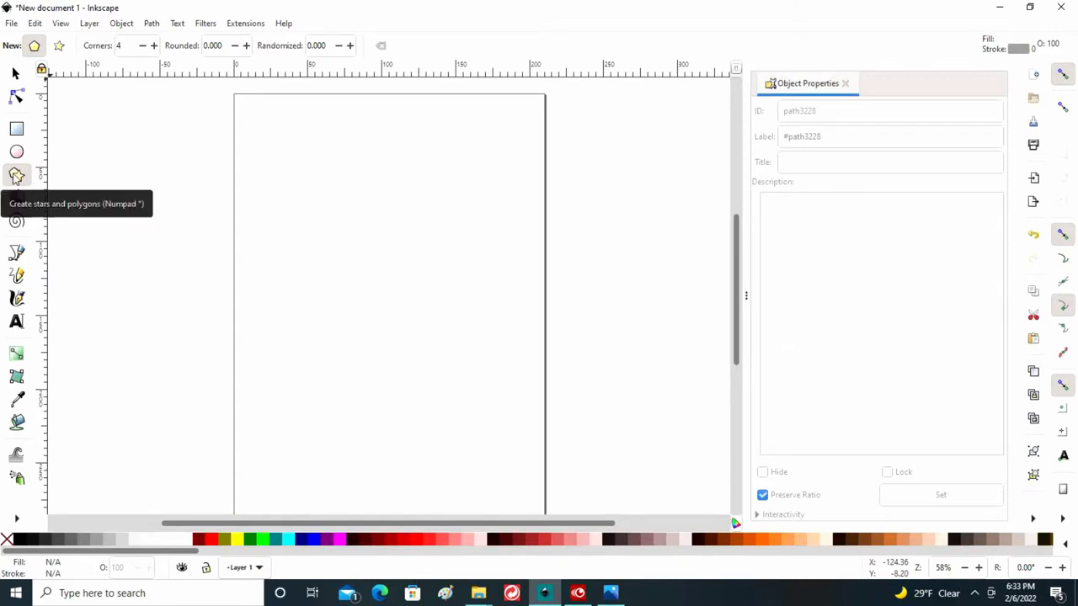
Set the Star/Polygon tool to a regular polygon with 8 corners
{"action": "left_click", "coordinate": [16, 175]}
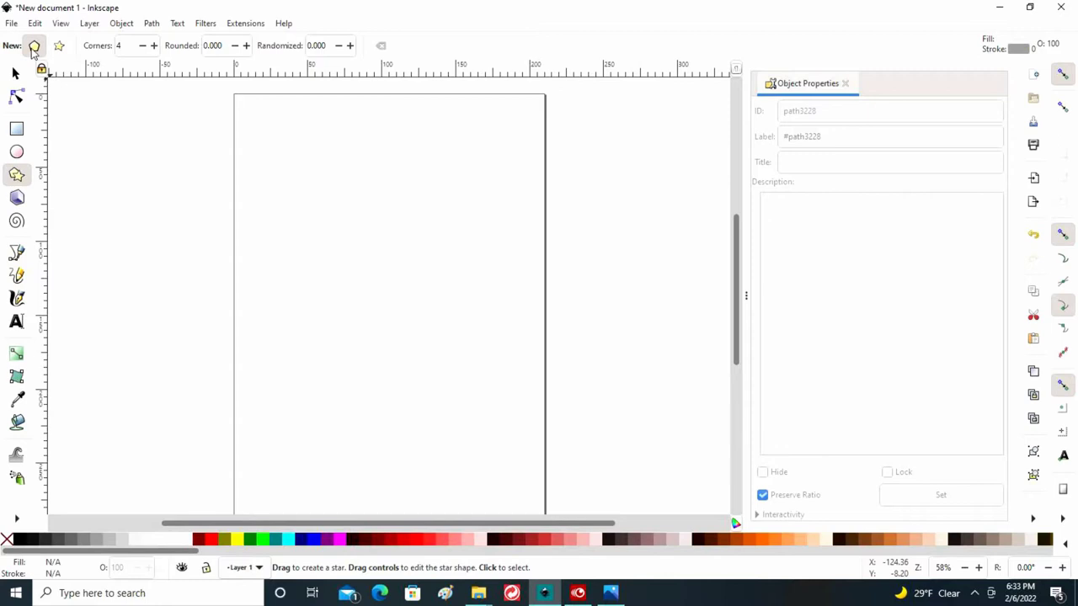
{"action": "left_click", "coordinate": [59, 45]}
{"action": "left_click", "coordinate": [35, 46]}
{"action": "left_click", "coordinate": [154, 47]}
{"action": "left_click", "coordinate": [154, 46]}
{"action": "left_click", "coordinate": [154, 46]}
{"action": "left_click", "coordinate": [155, 48]}
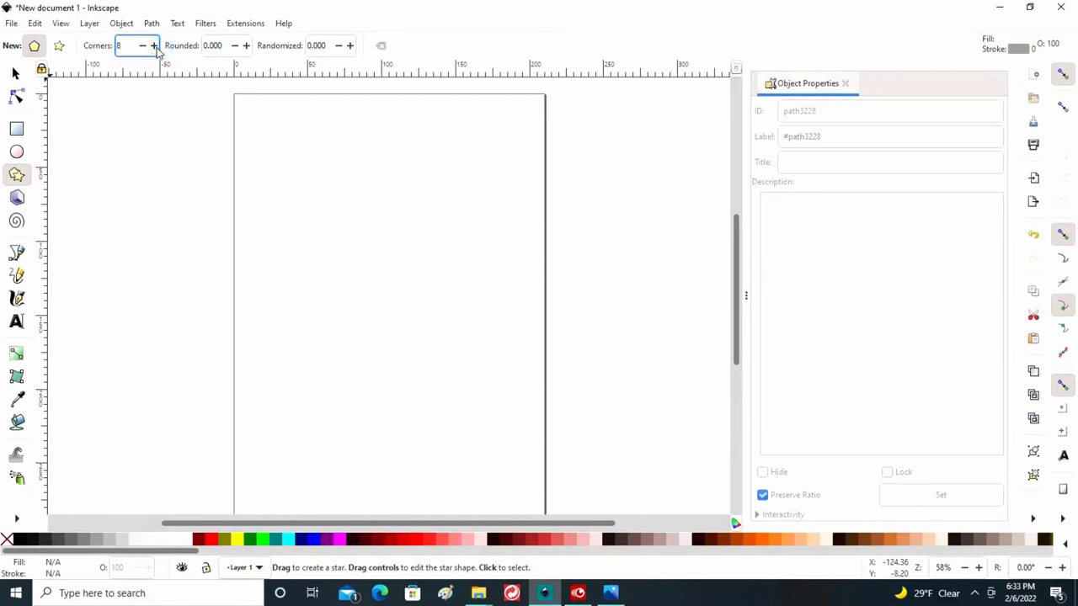
{"action": "left_click", "coordinate": [299, 162]}
Draw the octagon near the top of the page, about 139 mm across
{"action": "left_click_drag", "start_coordinate": [298, 161], "coordinate": [401, 204]}
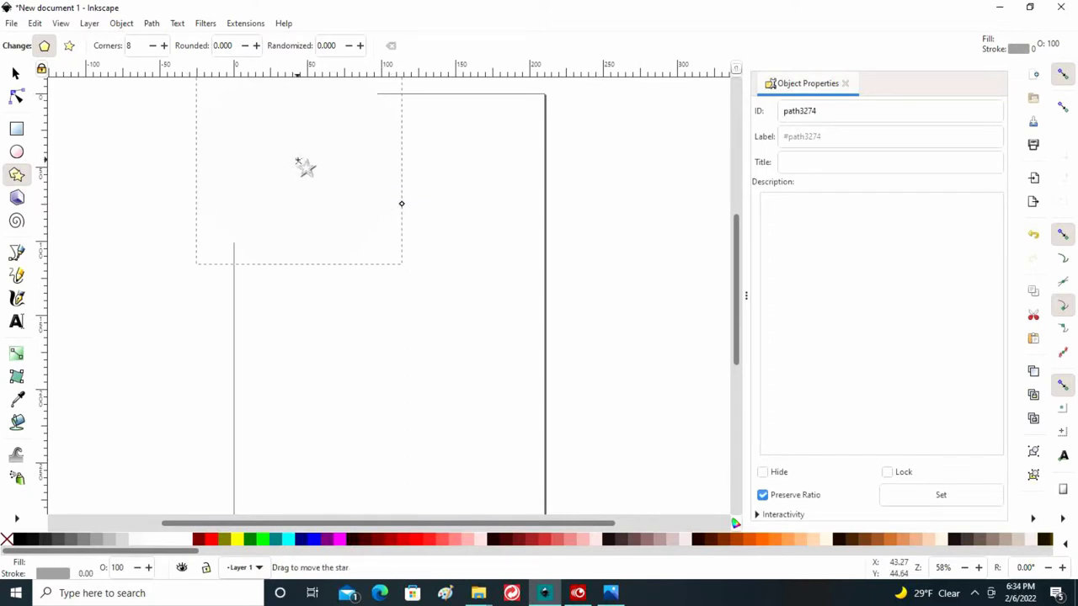
{"action": "left_click_drag", "start_coordinate": [298, 161], "coordinate": [383, 207]}
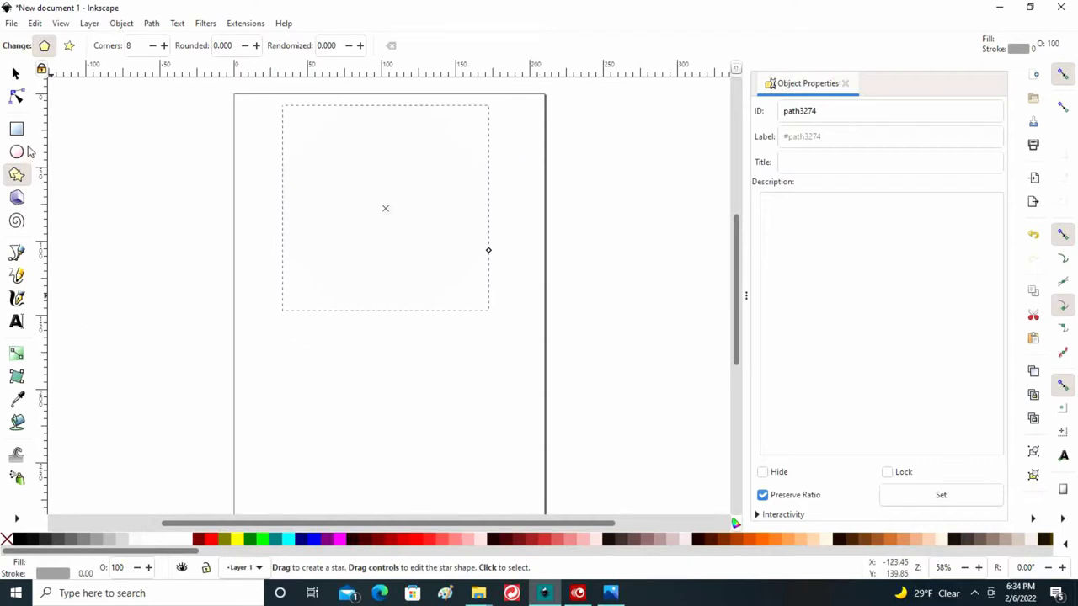
{"action": "left_click", "coordinate": [15, 74]}
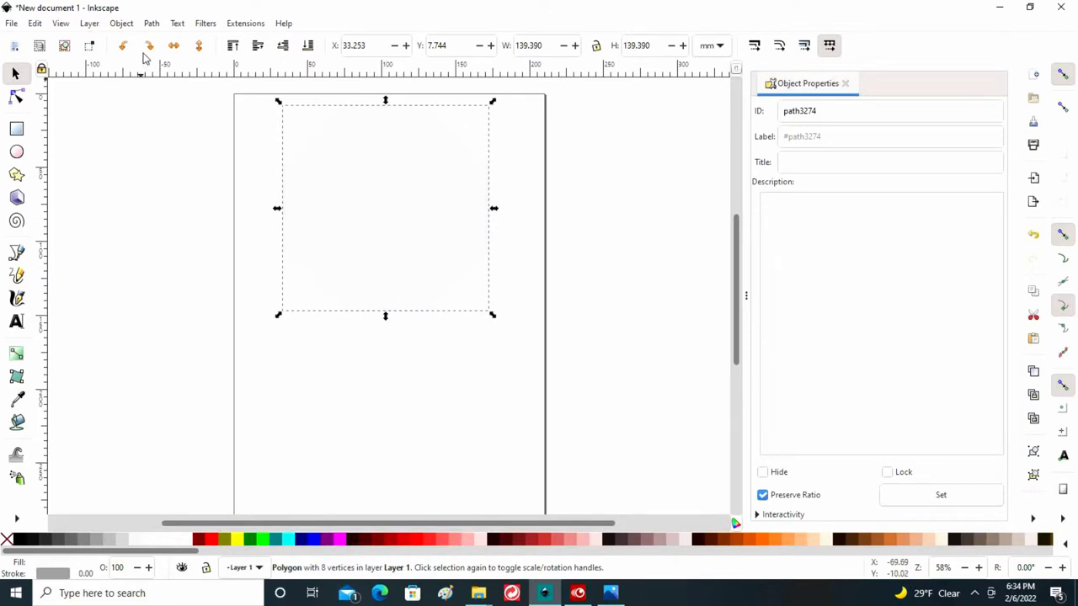
Convert the octagon to a path and move it left to X -120.713 mm, mostly off-page
{"action": "left_click", "coordinate": [154, 24]}
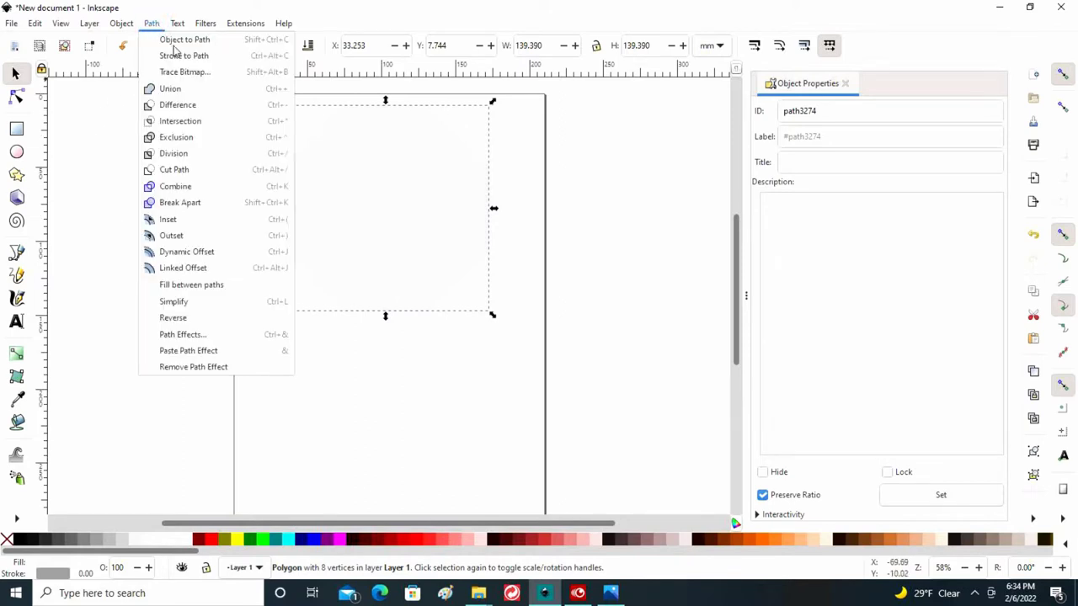
{"action": "left_click", "coordinate": [174, 39]}
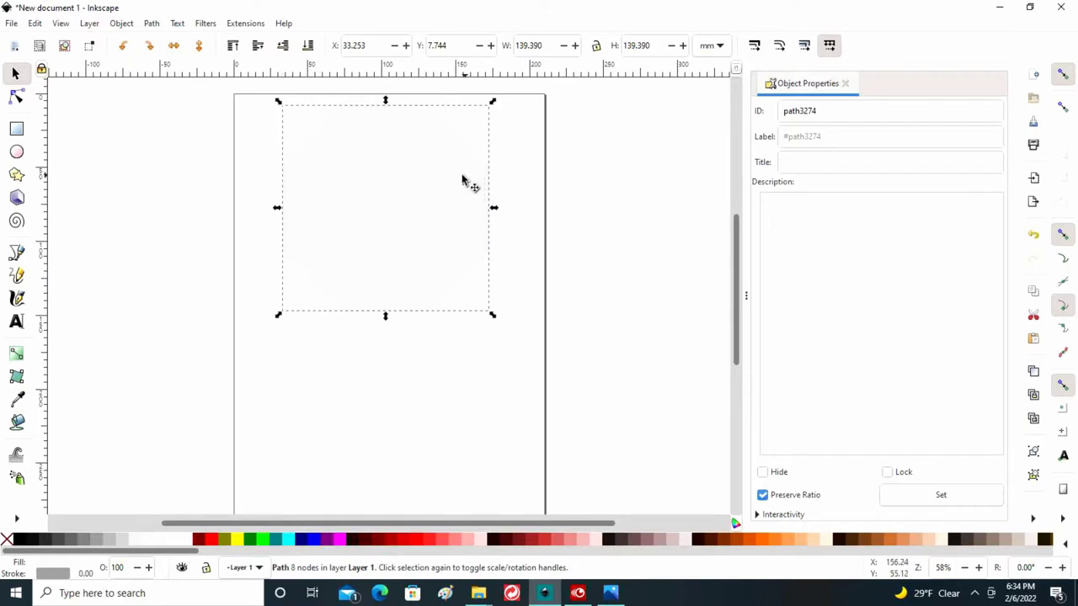
{"action": "left_click", "coordinate": [390, 208]}
{"action": "left_click_drag", "start_coordinate": [392, 208], "coordinate": [161, 196]}
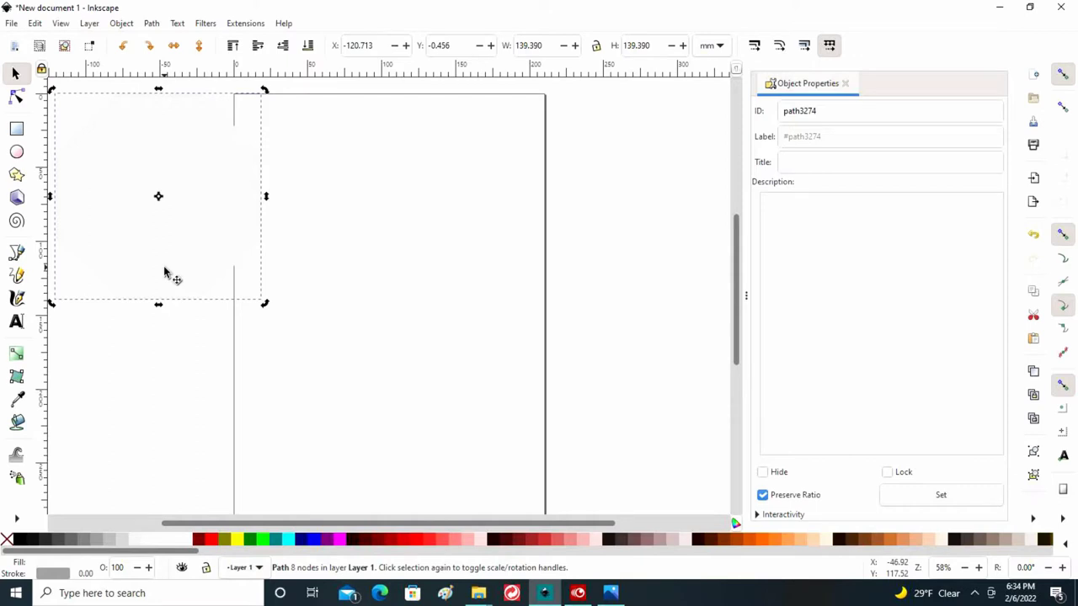
Drag the octagon's bottom nodes down about 57 mm and its side nodes about 52 mm
{"action": "left_click", "coordinate": [16, 98]}
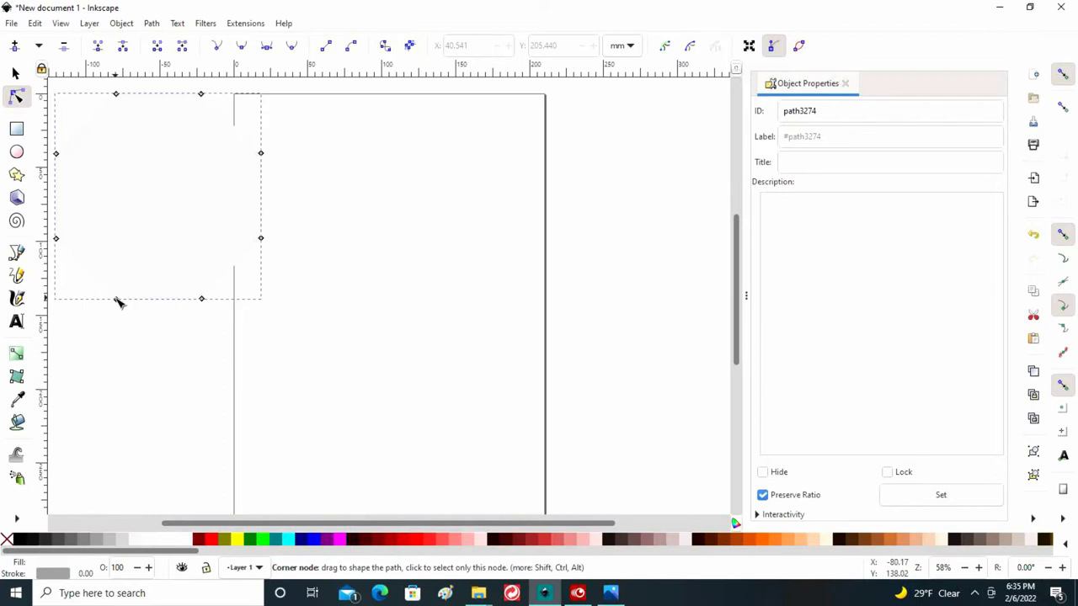
{"action": "left_click_drag", "start_coordinate": [118, 303], "coordinate": [117, 392]}
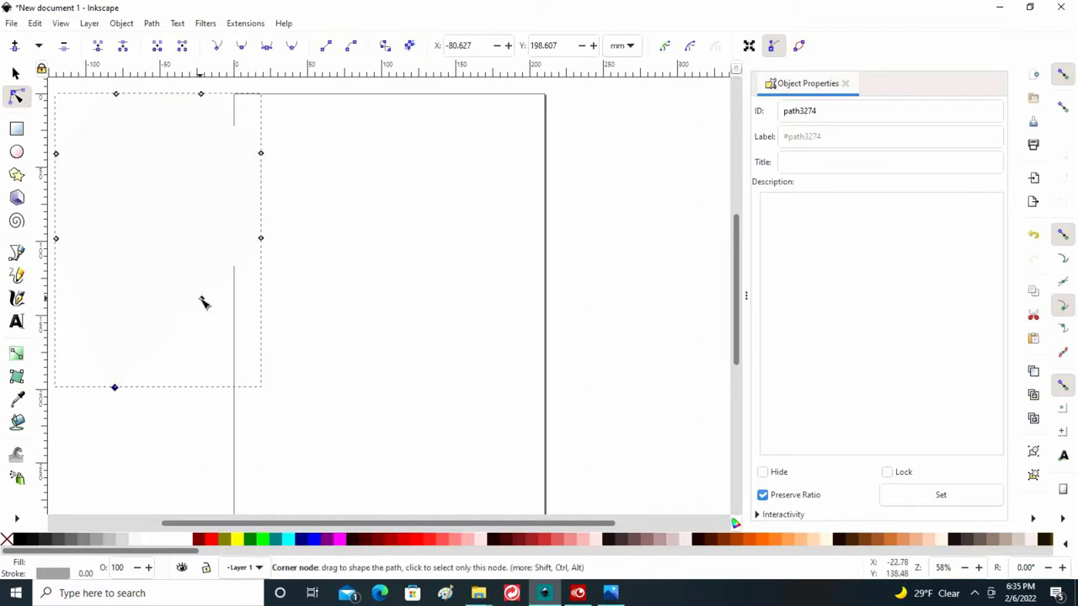
{"action": "left_click_drag", "start_coordinate": [202, 301], "coordinate": [205, 393]}
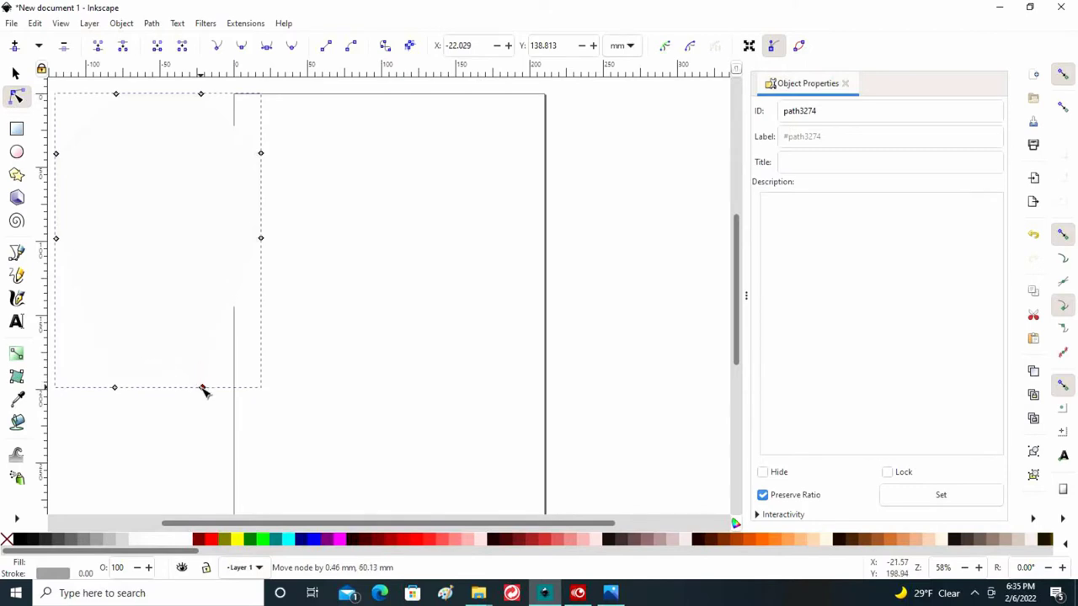
{"action": "left_click_drag", "start_coordinate": [203, 390], "coordinate": [203, 390]}
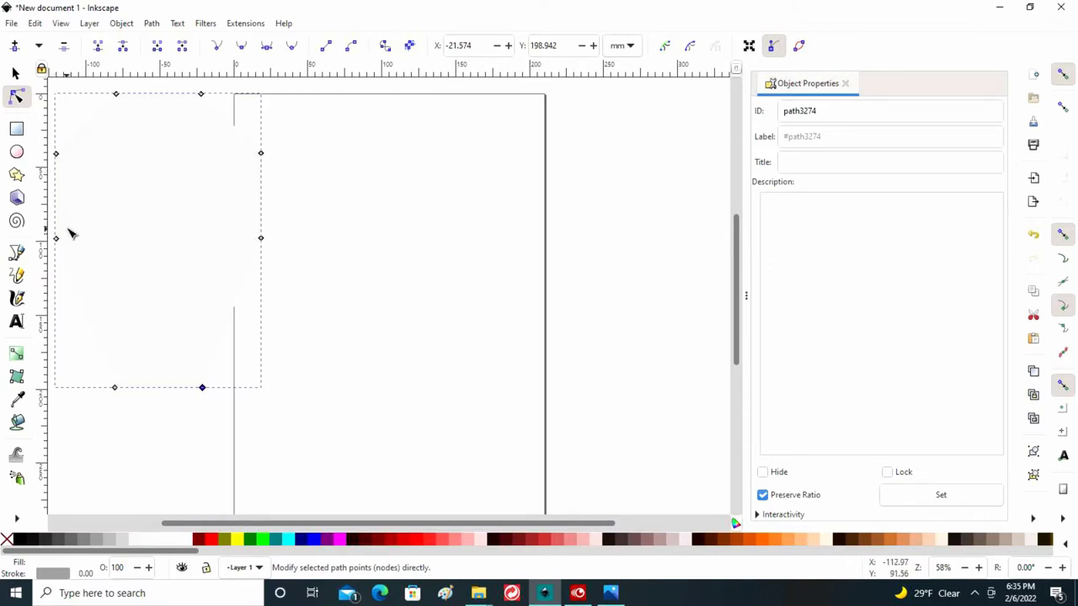
{"action": "left_click_drag", "start_coordinate": [58, 243], "coordinate": [61, 335]}
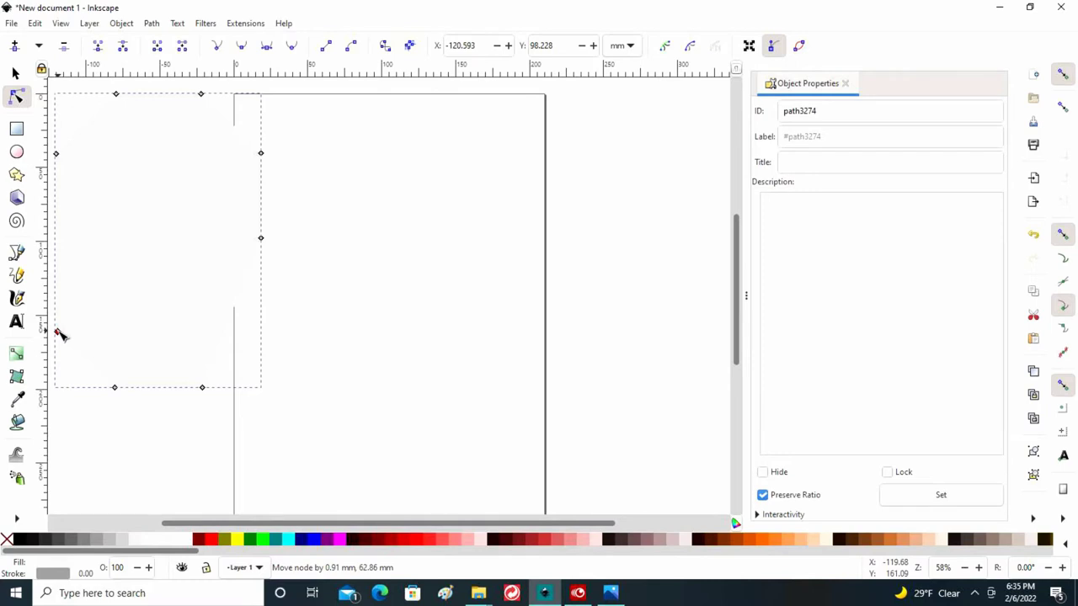
{"action": "left_click_drag", "start_coordinate": [61, 335], "coordinate": [63, 334]}
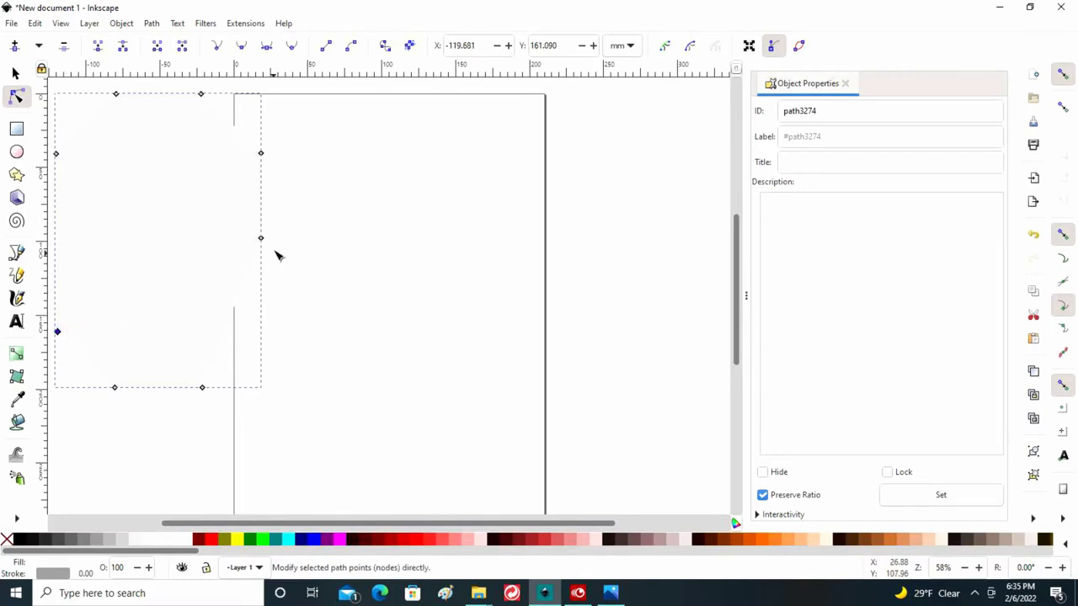
{"action": "left_click_drag", "start_coordinate": [262, 238], "coordinate": [263, 334]}
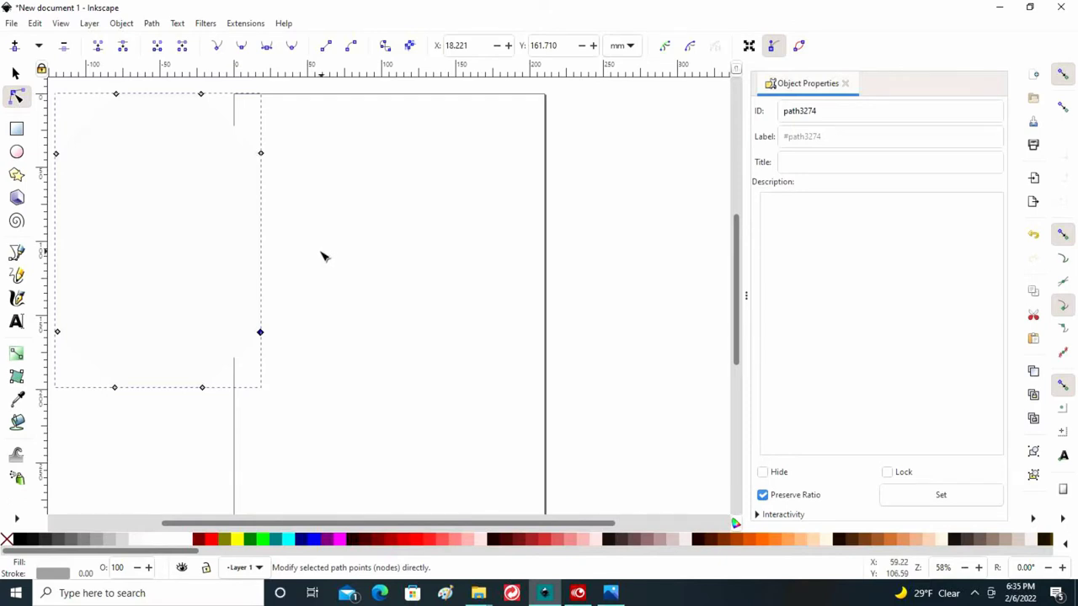
Give the octagon a flat eaeaeaff fill and a 9b9b9bff grey stroke
{"action": "left_click", "coordinate": [14, 74]}
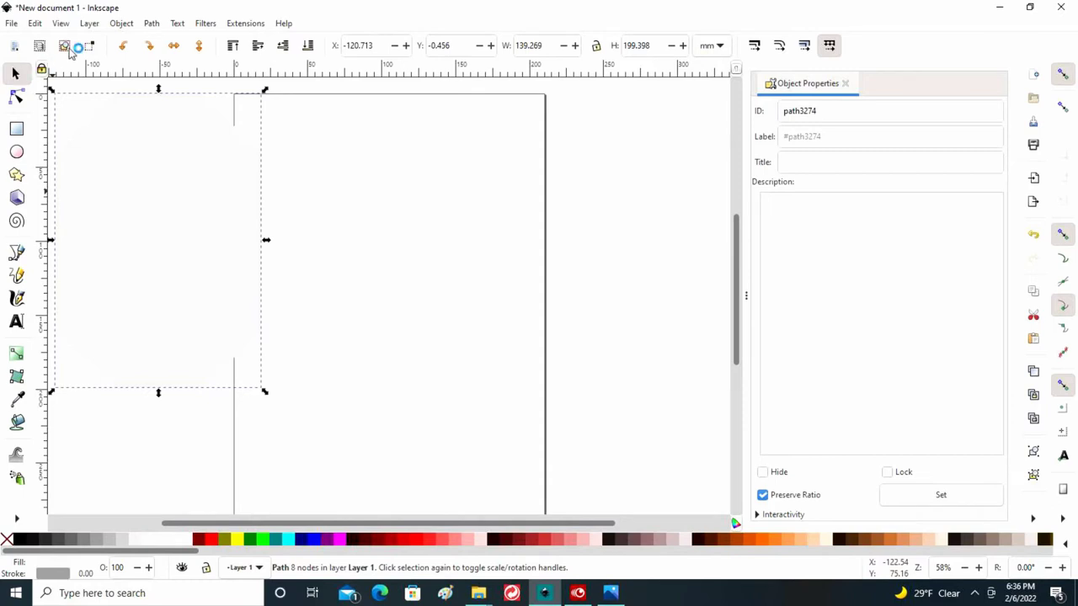
{"action": "left_click", "coordinate": [122, 23]}
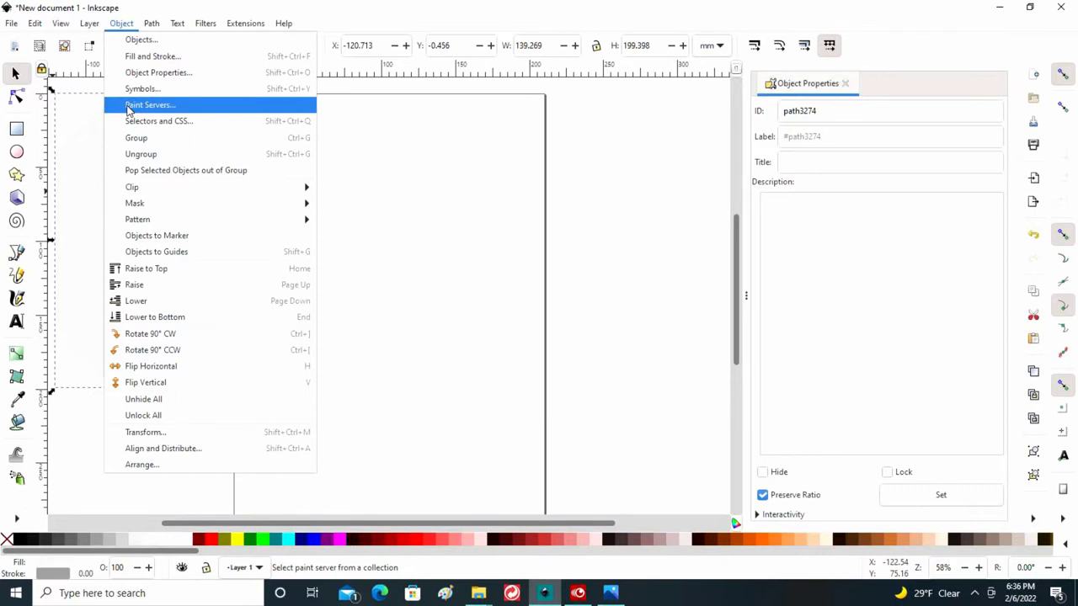
{"action": "left_click", "coordinate": [123, 24]}
{"action": "left_click", "coordinate": [149, 26]}
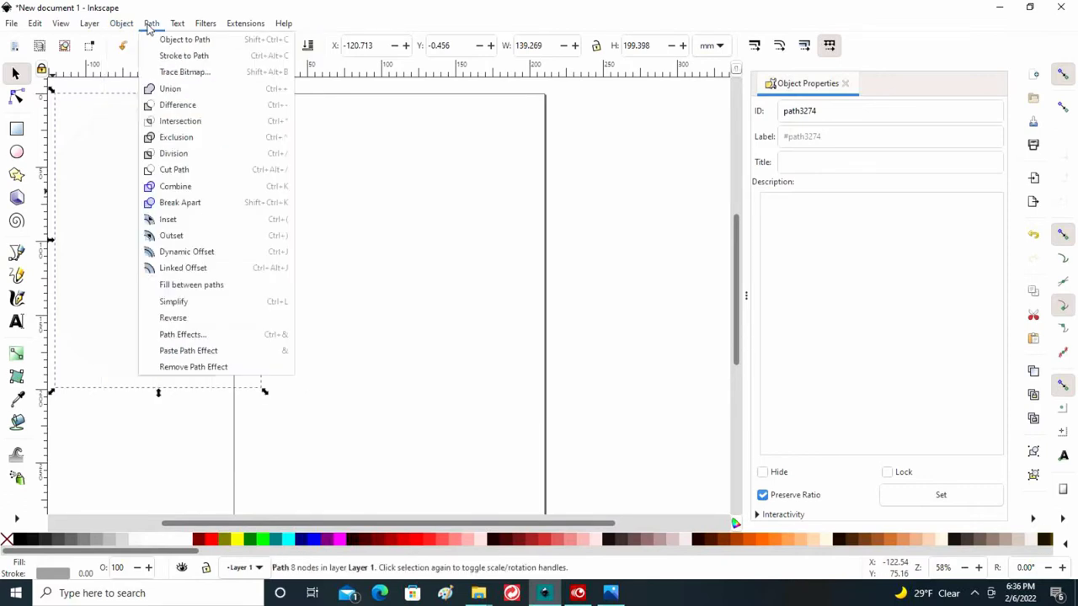
{"action": "mouse_move", "coordinate": [122, 23]}
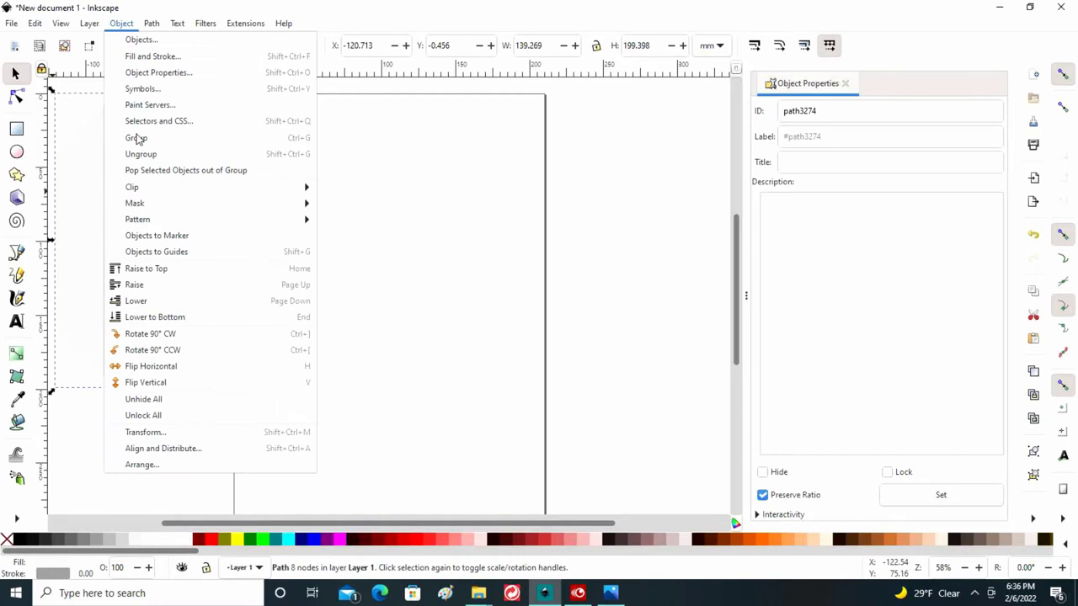
{"action": "left_click", "coordinate": [155, 59]}
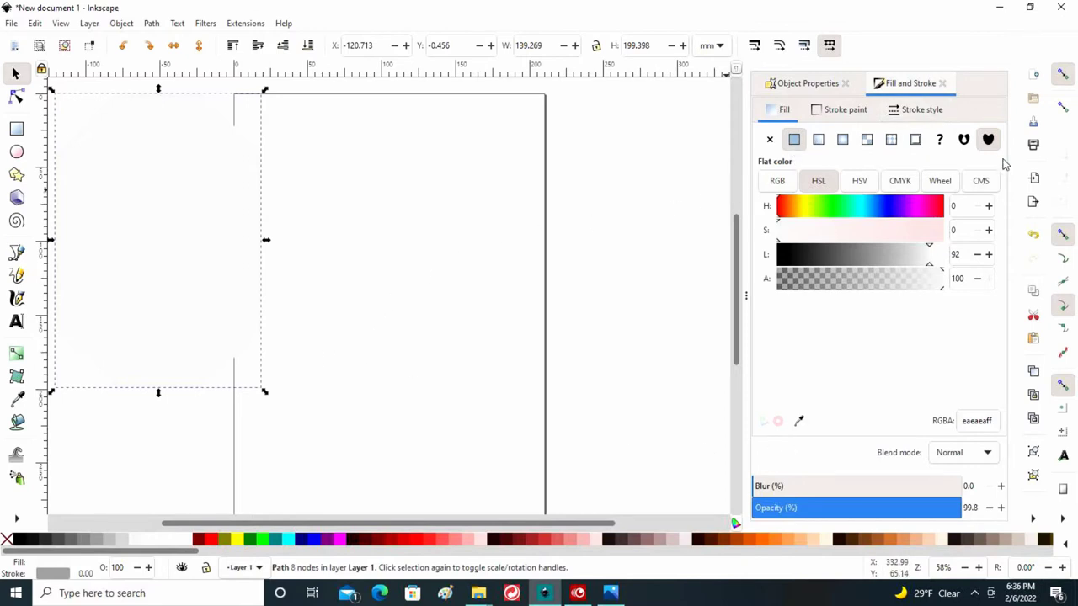
{"action": "left_click", "coordinate": [915, 139]}
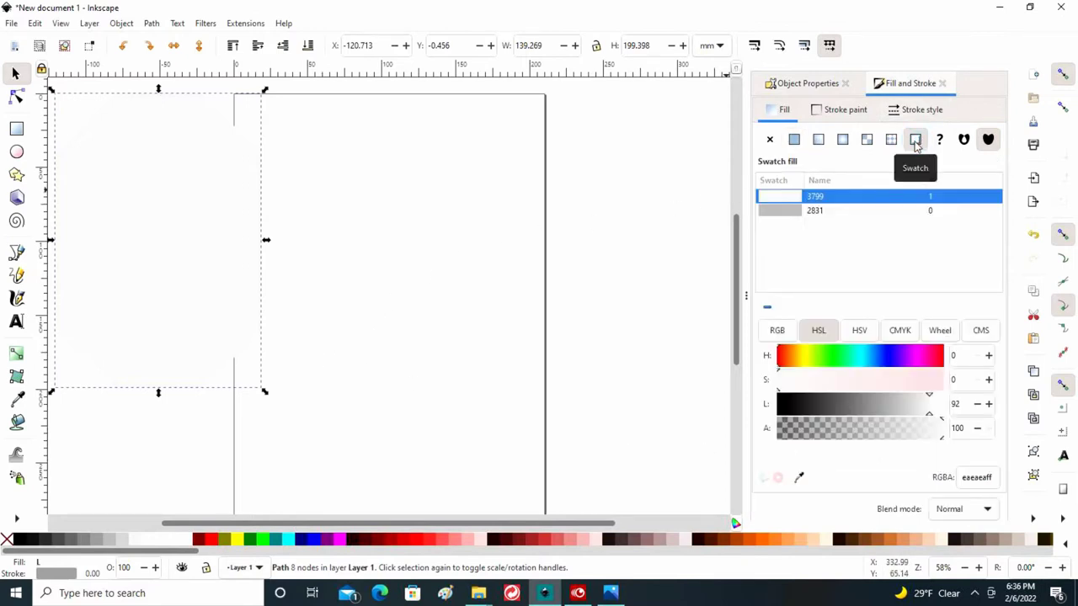
{"action": "left_click", "coordinate": [793, 141]}
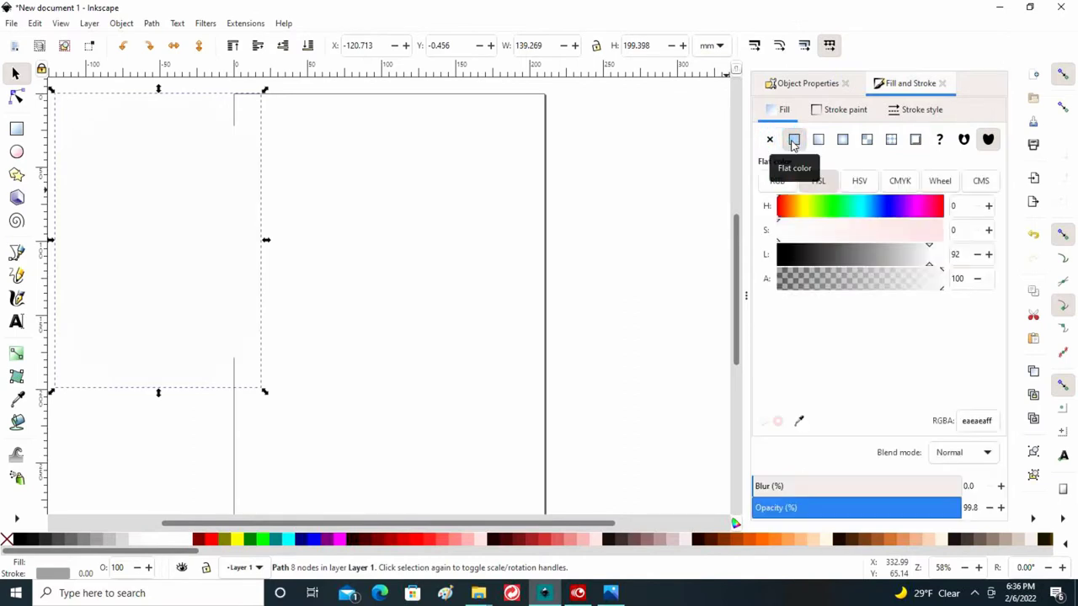
{"action": "left_click", "coordinate": [831, 111]}
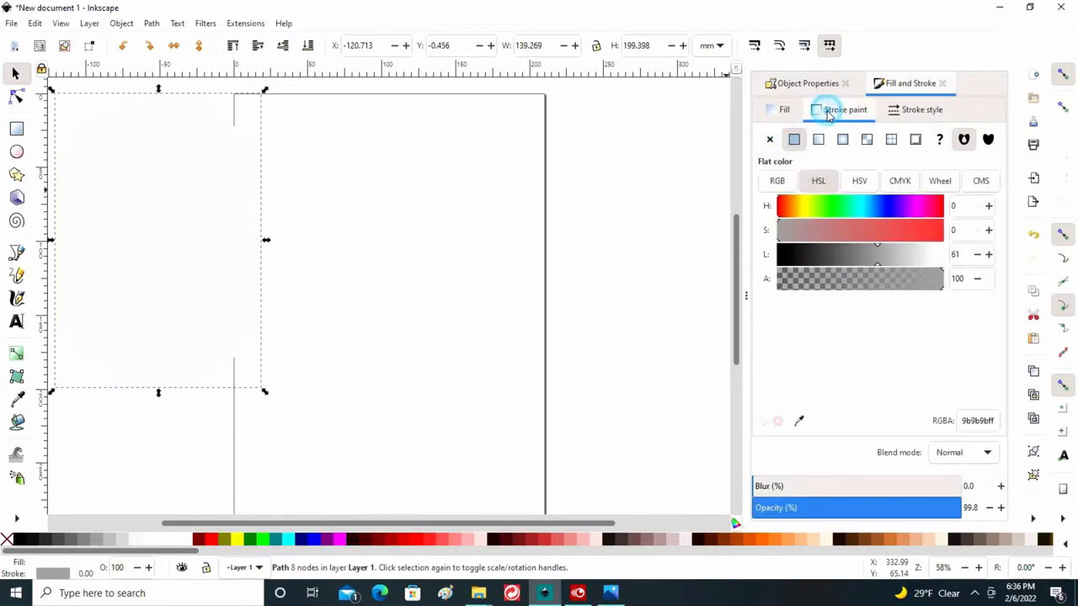
Raise the octagon's stroke width step by step to 16.200 mm
{"action": "left_click", "coordinate": [916, 109]}
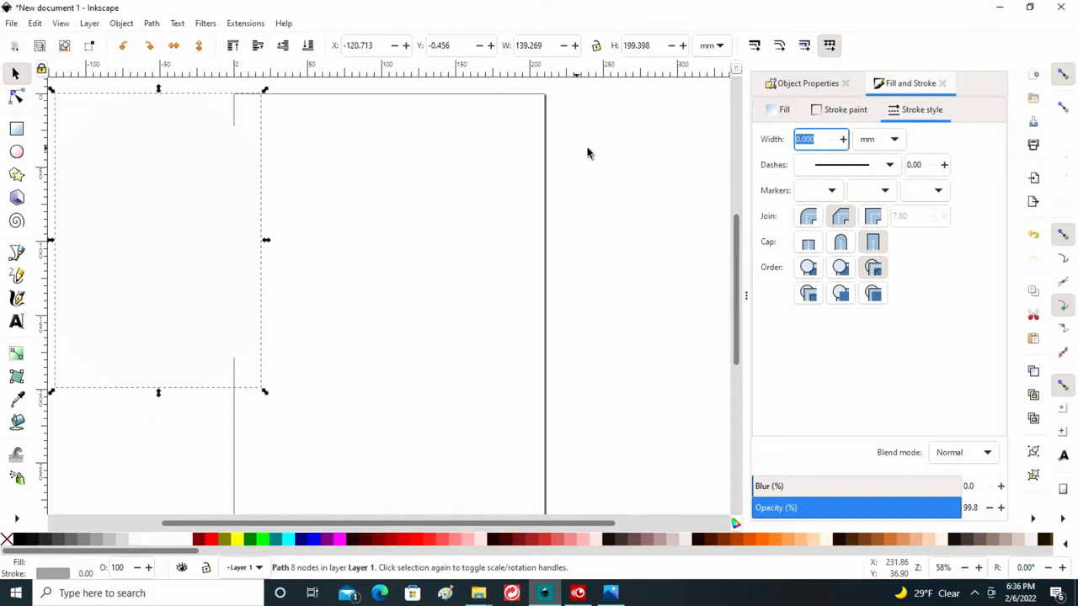
{"action": "left_click", "coordinate": [843, 140]}
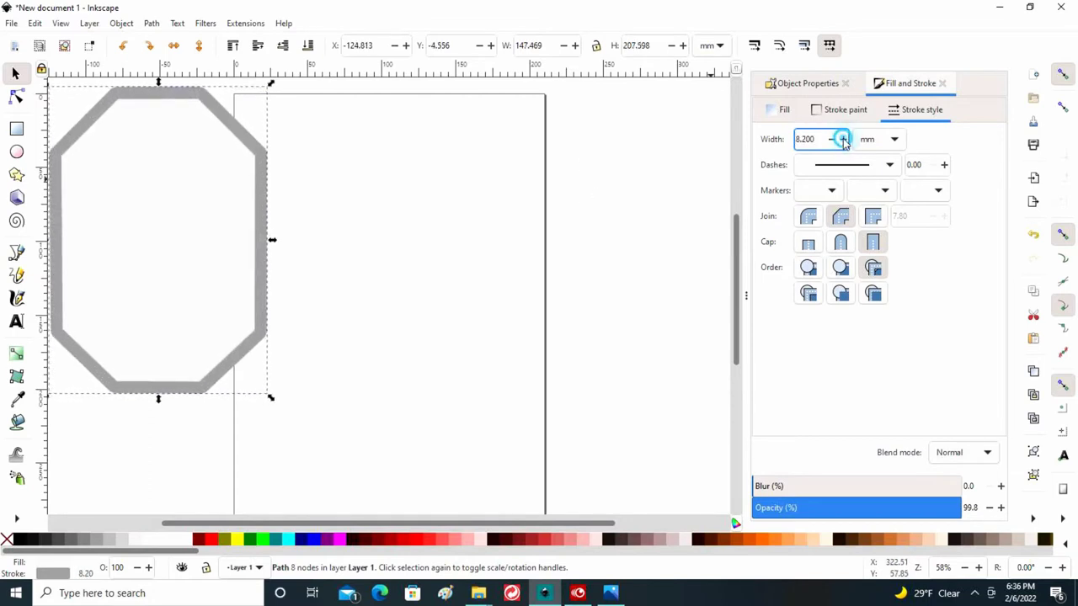
{"action": "left_click", "coordinate": [843, 140]}
{"action": "left_click", "coordinate": [843, 140]}
{"action": "left_click", "coordinate": [843, 140]}
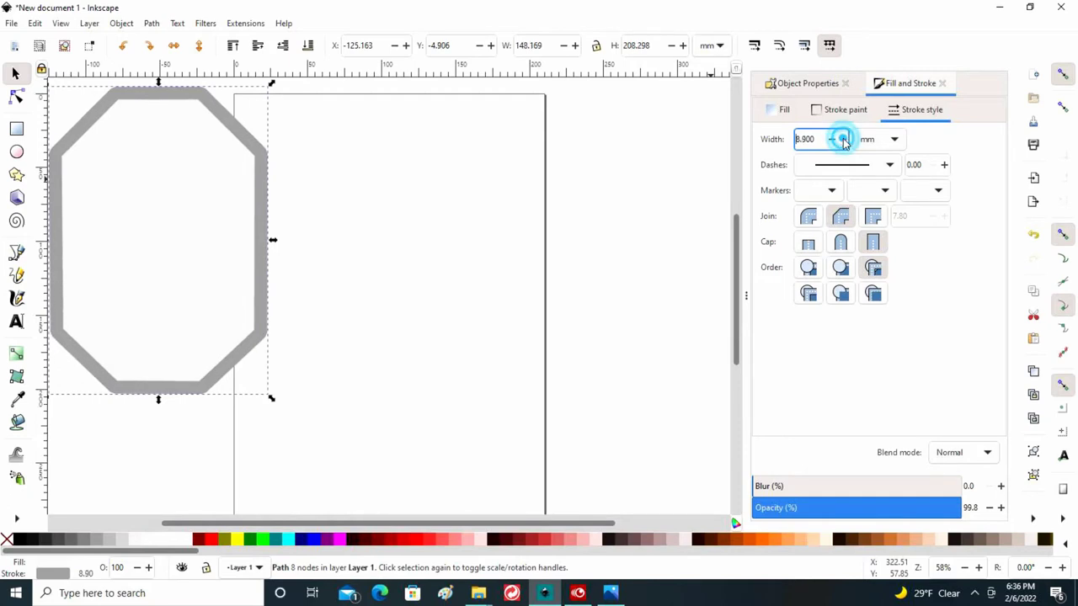
{"action": "left_click", "coordinate": [843, 140]}
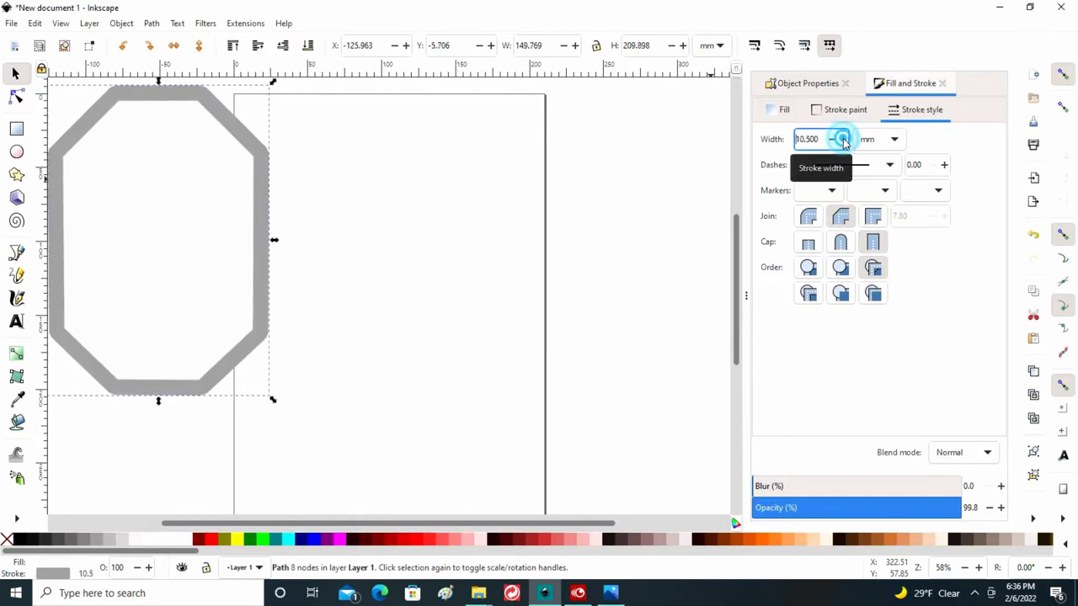
{"action": "left_click", "coordinate": [843, 140]}
{"action": "left_click", "coordinate": [843, 140]}
{"action": "left_click", "coordinate": [843, 140]}
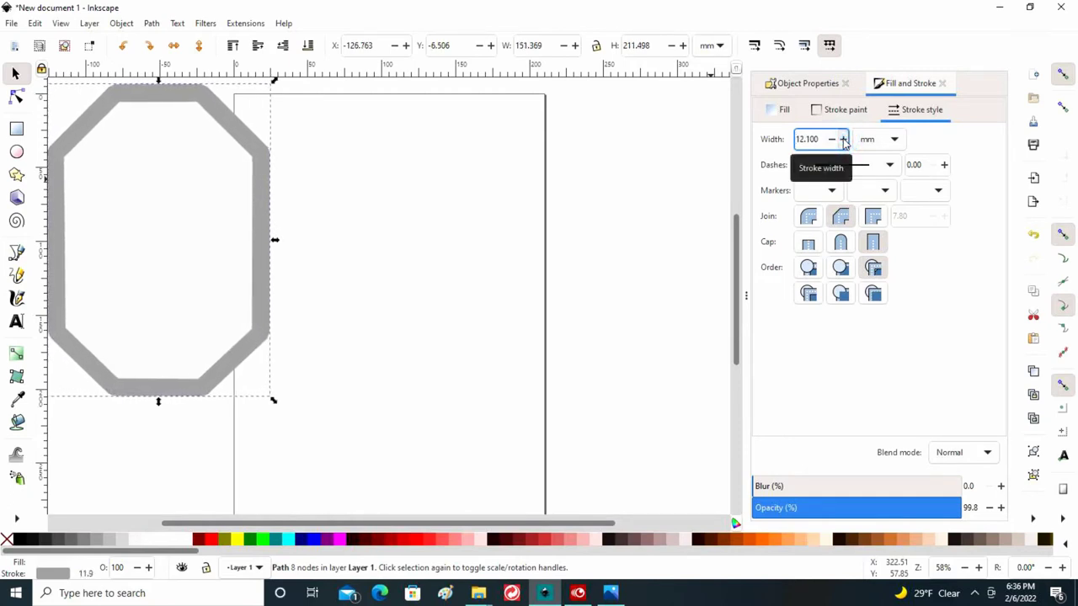
{"action": "left_click", "coordinate": [843, 140]}
{"action": "left_click", "coordinate": [843, 140]}
{"action": "left_click", "coordinate": [843, 139]}
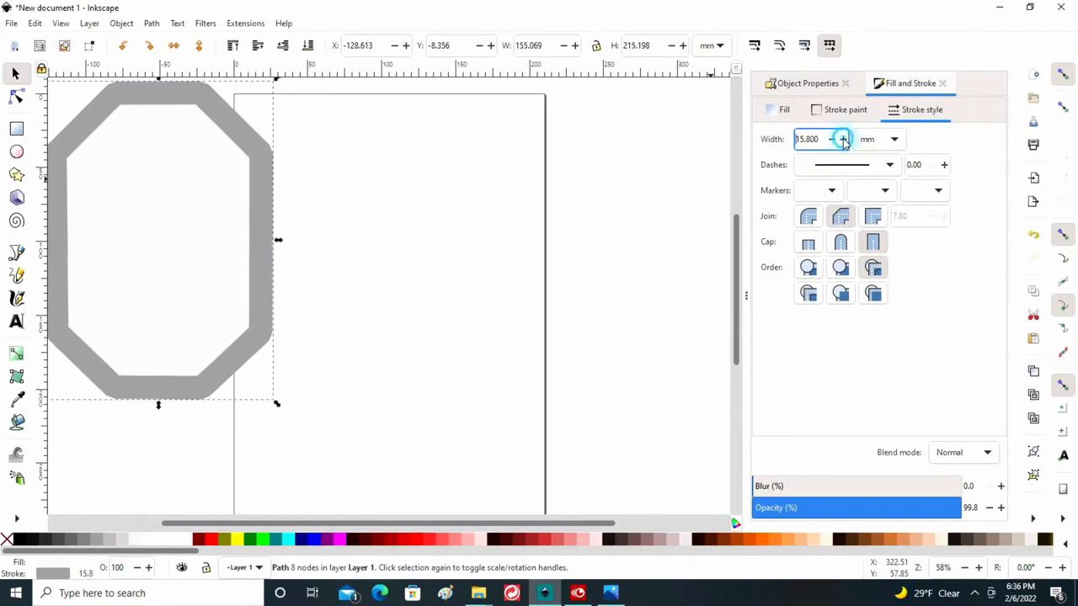
{"action": "left_click", "coordinate": [843, 140]}
{"action": "left_click", "coordinate": [842, 139]}
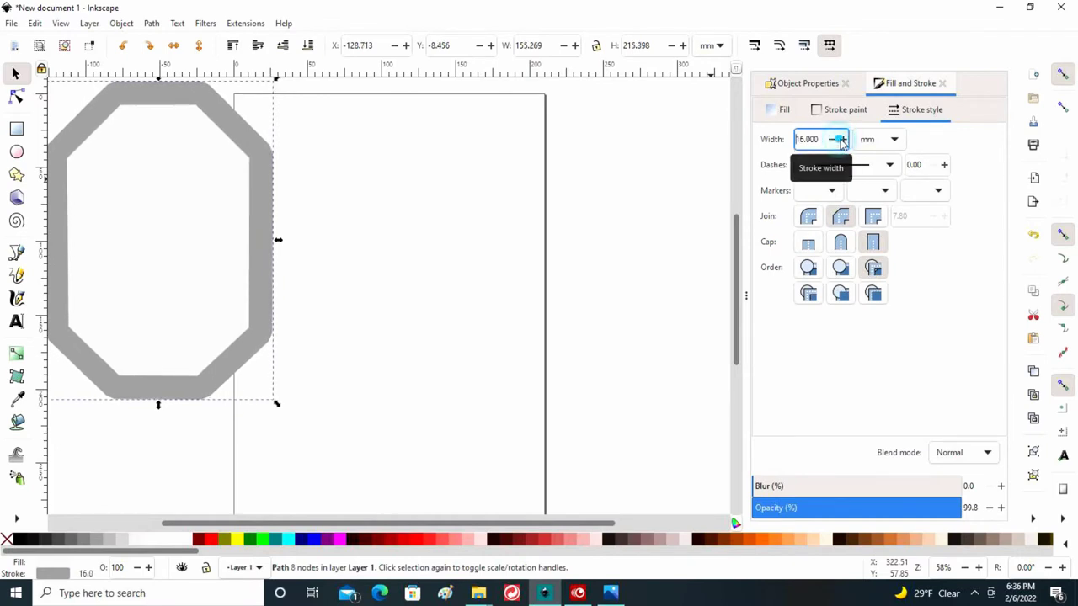
{"action": "left_click", "coordinate": [843, 140]}
{"action": "left_click", "coordinate": [843, 139]}
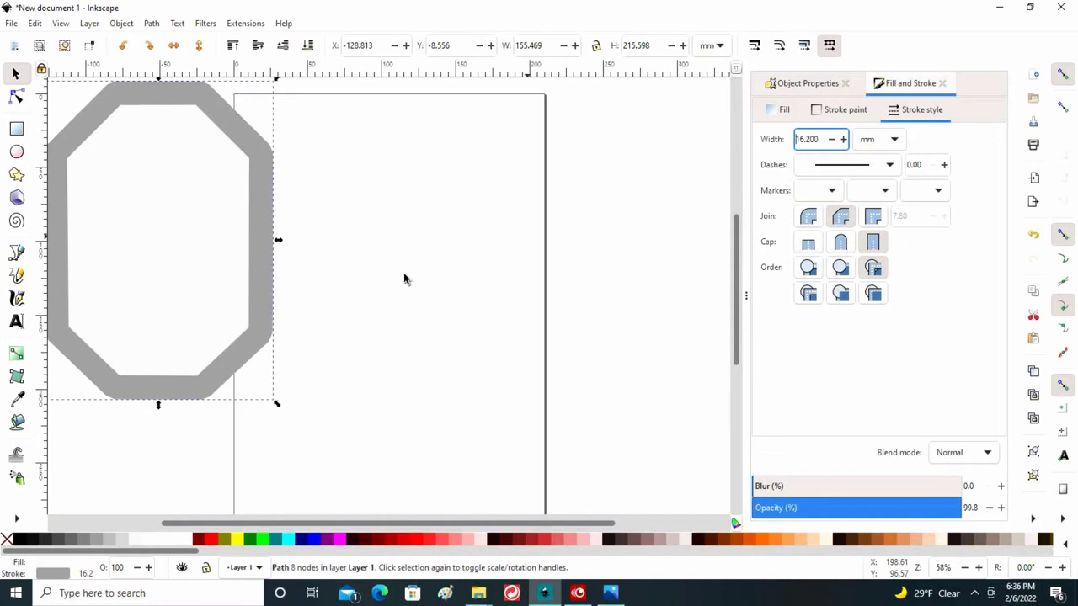
Duplicate the octagon, put the copy at X 184.130 mm and the original at X 22.420 mm
{"action": "left_click", "coordinate": [164, 211]}
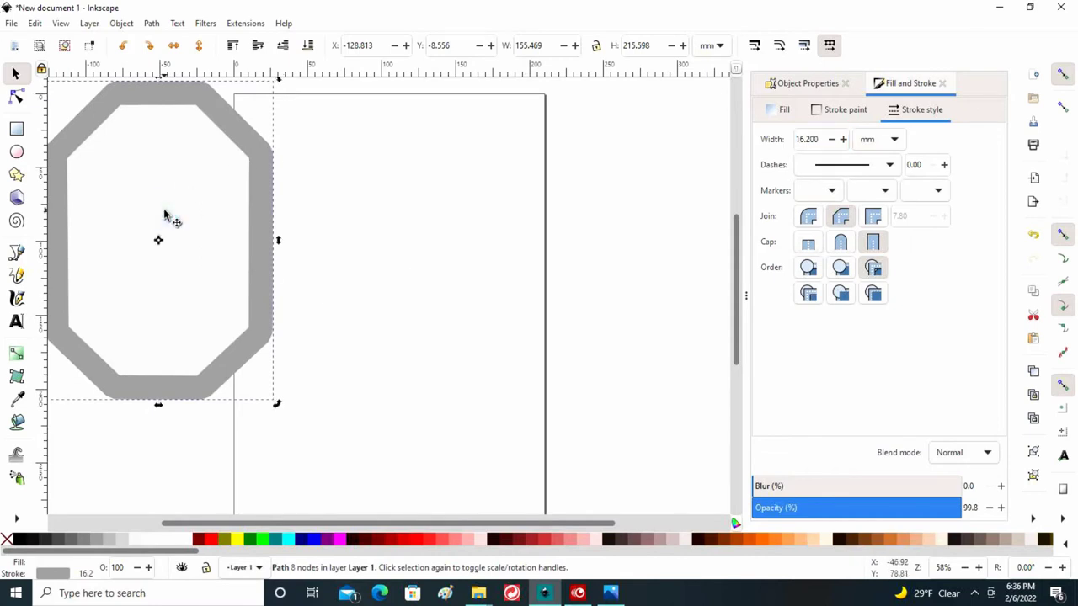
{"action": "right_click", "coordinate": [157, 241]}
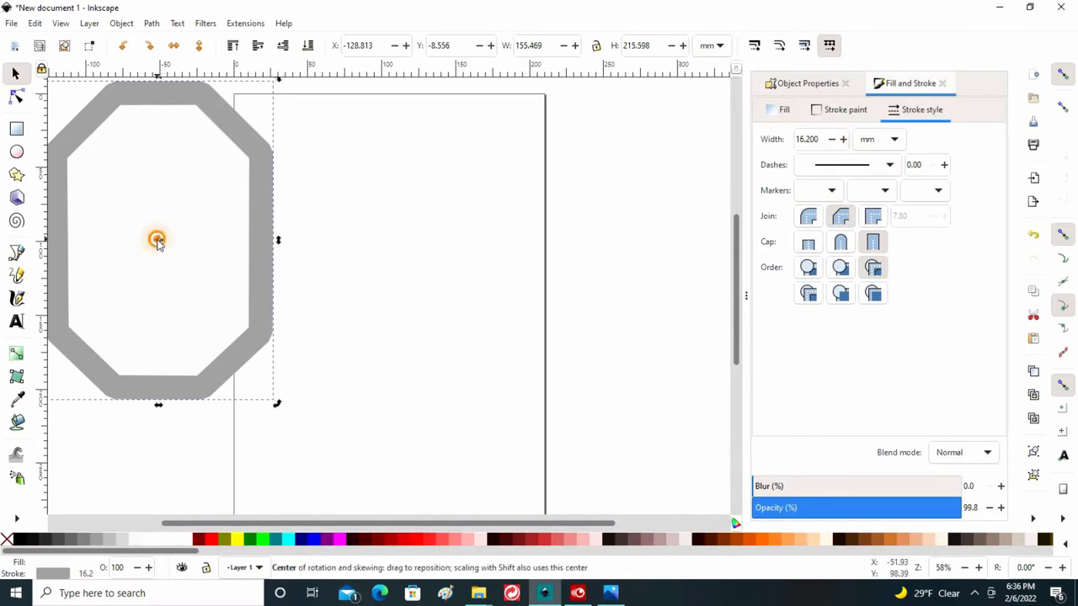
{"action": "left_click", "coordinate": [200, 292]}
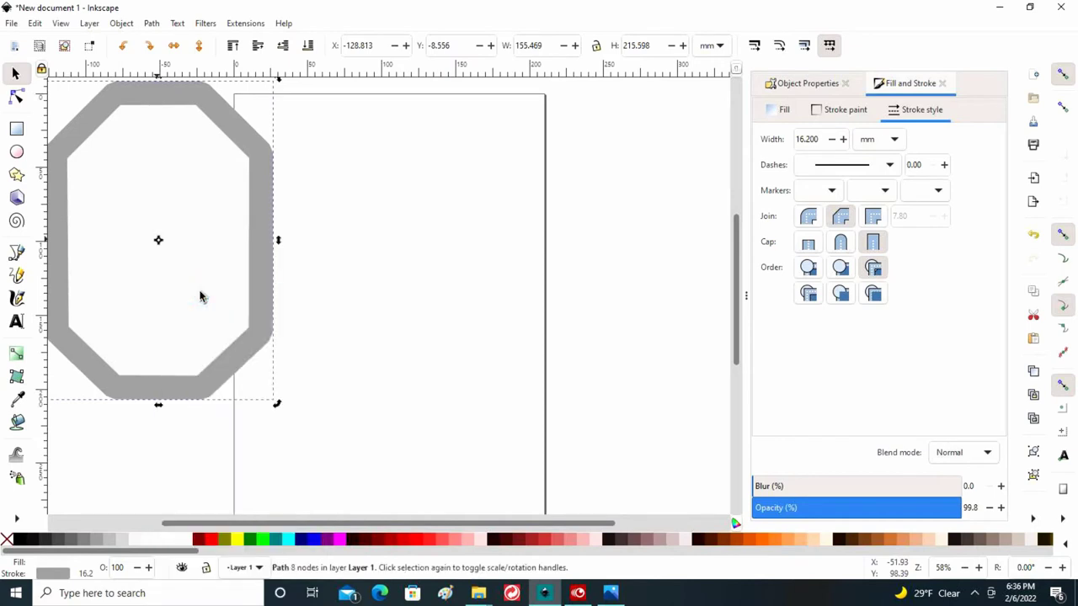
{"action": "left_click", "coordinate": [159, 217]}
{"action": "left_click_drag", "start_coordinate": [155, 229], "coordinate": [627, 305]}
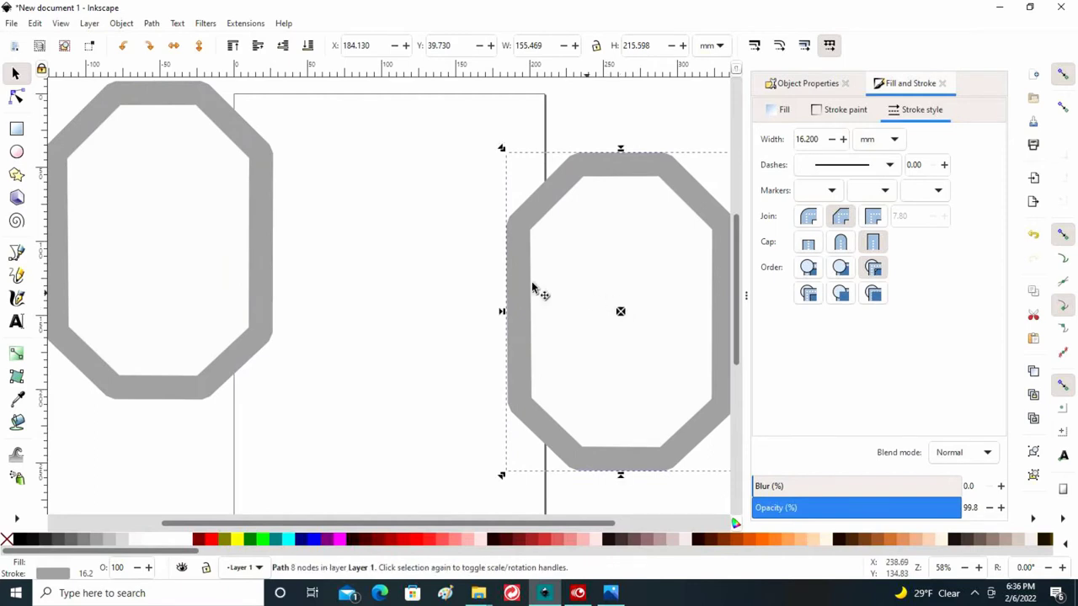
{"action": "left_click", "coordinate": [160, 240]}
{"action": "left_click_drag", "start_coordinate": [173, 243], "coordinate": [389, 278]}
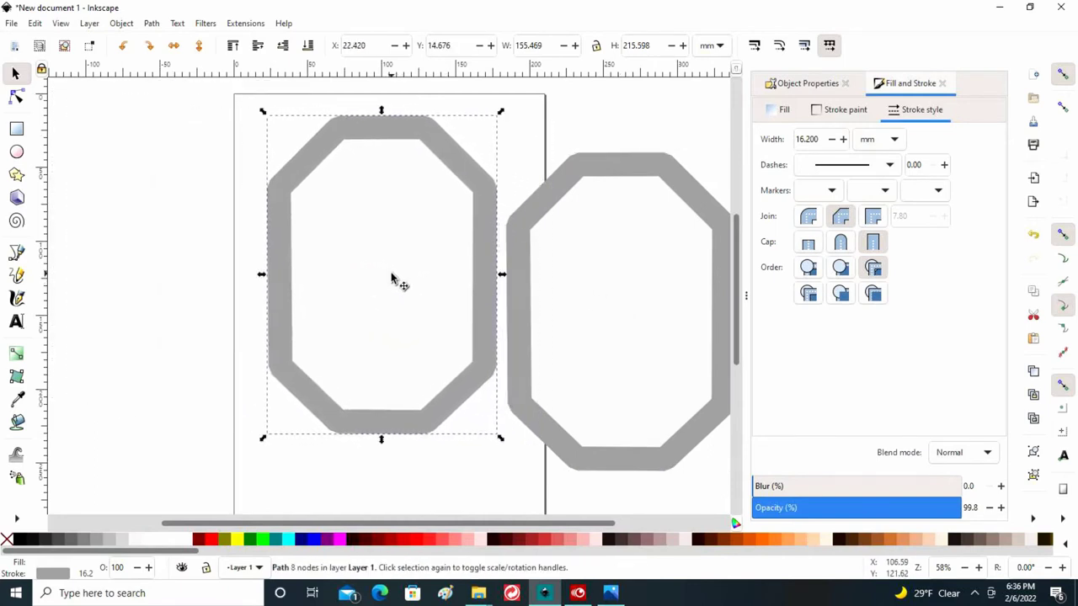
{"action": "left_click", "coordinate": [632, 286]}
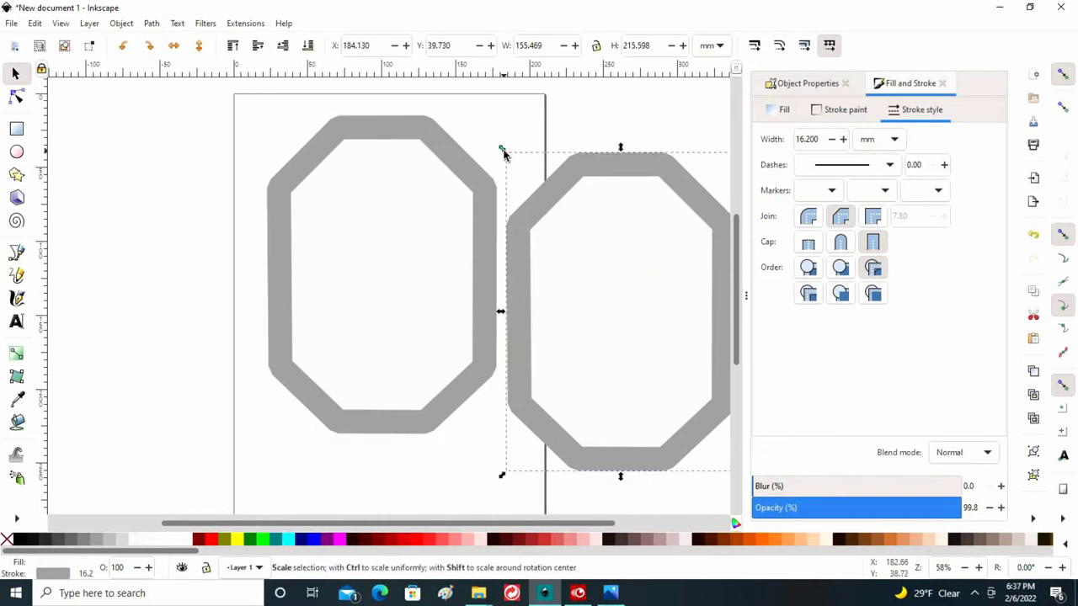
Shrink the copy to 91.696 × 131.782 mm and centre it inside the outer octagon
{"action": "left_click_drag", "start_coordinate": [503, 149], "coordinate": [573, 251]}
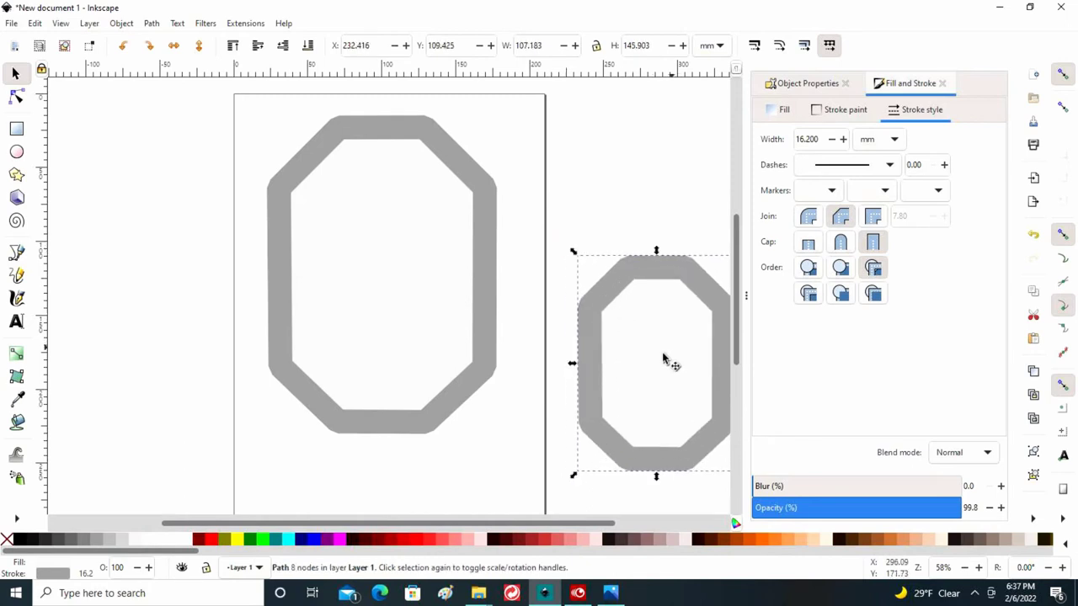
{"action": "left_click_drag", "start_coordinate": [666, 370], "coordinate": [386, 271]}
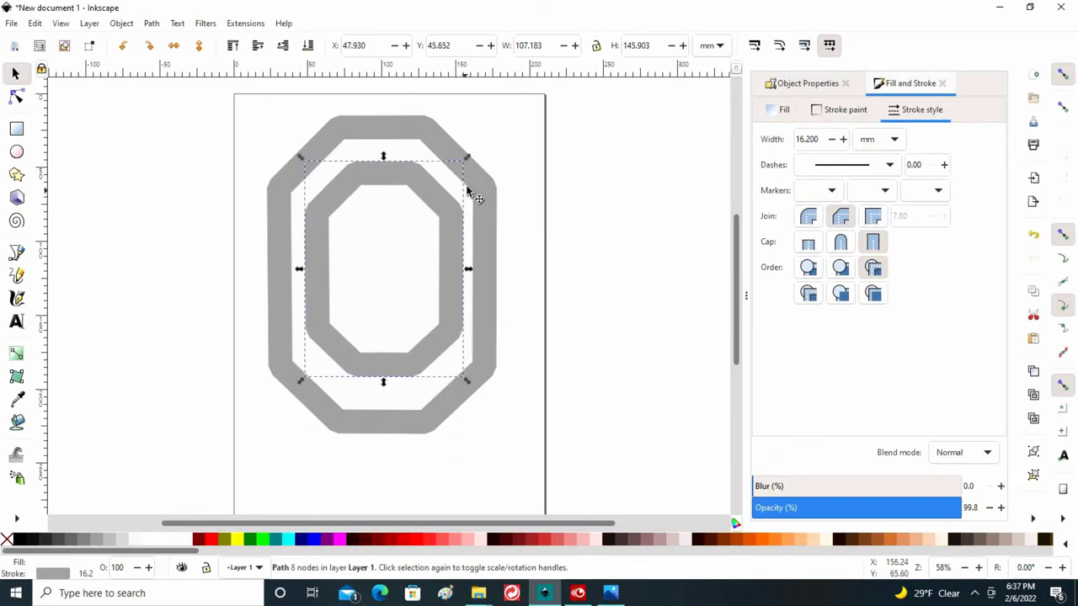
{"action": "left_click_drag", "start_coordinate": [467, 159], "coordinate": [453, 177]}
{"action": "mouse_move", "coordinate": [356, 289]}
{"action": "left_mouse_down"}
{"action": "mouse_move", "coordinate": [370, 272]}
{"action": "mouse_move", "coordinate": [366, 288]}
{"action": "left_mouse_up"}
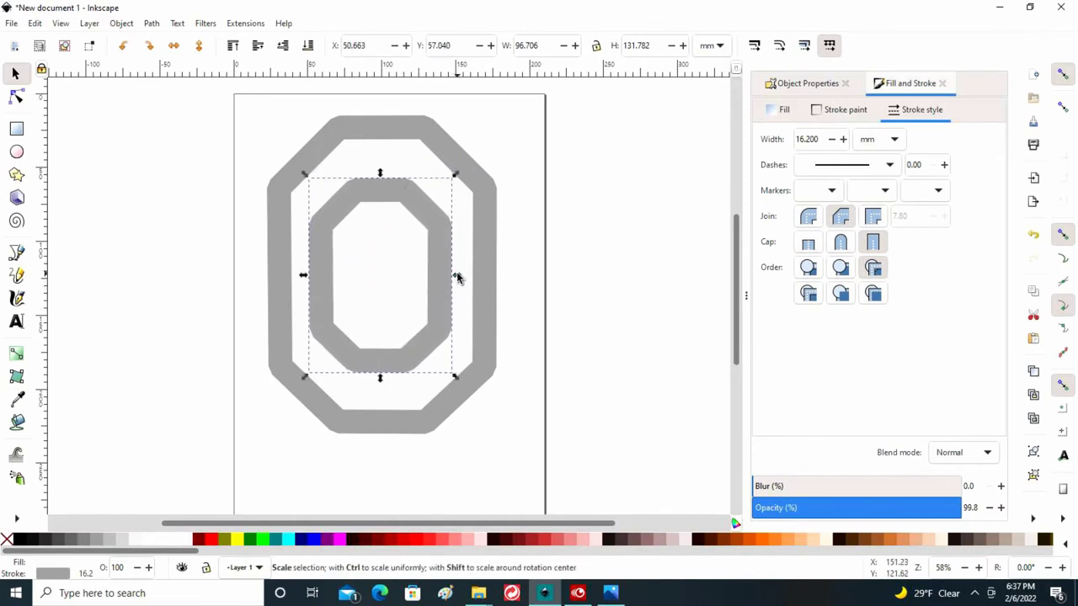
{"action": "left_click_drag", "start_coordinate": [457, 276], "coordinate": [449, 275]}
{"action": "left_click_drag", "start_coordinate": [362, 276], "coordinate": [378, 271]}
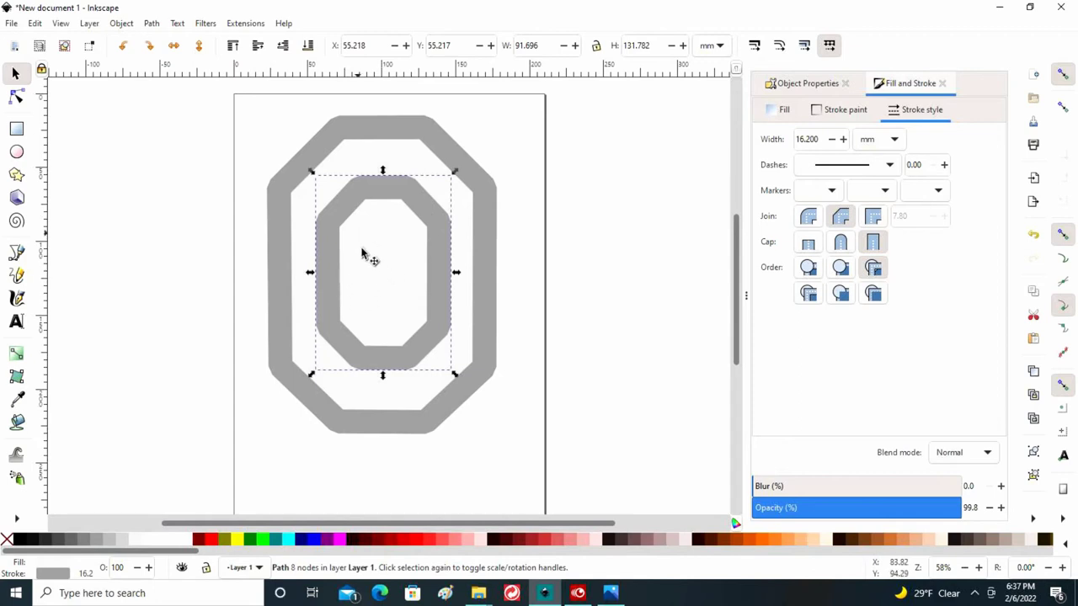
{"action": "left_click", "coordinate": [368, 158]}
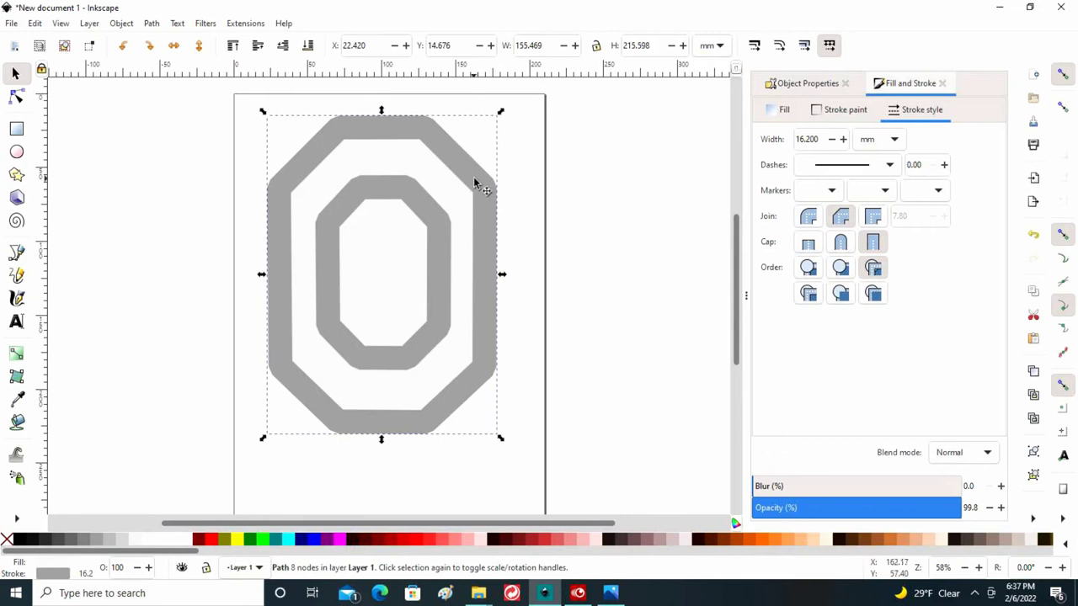
Set the outer octagon's fill lightness to 77, giving c5c5c5ff grey
{"action": "left_click", "coordinate": [775, 110]}
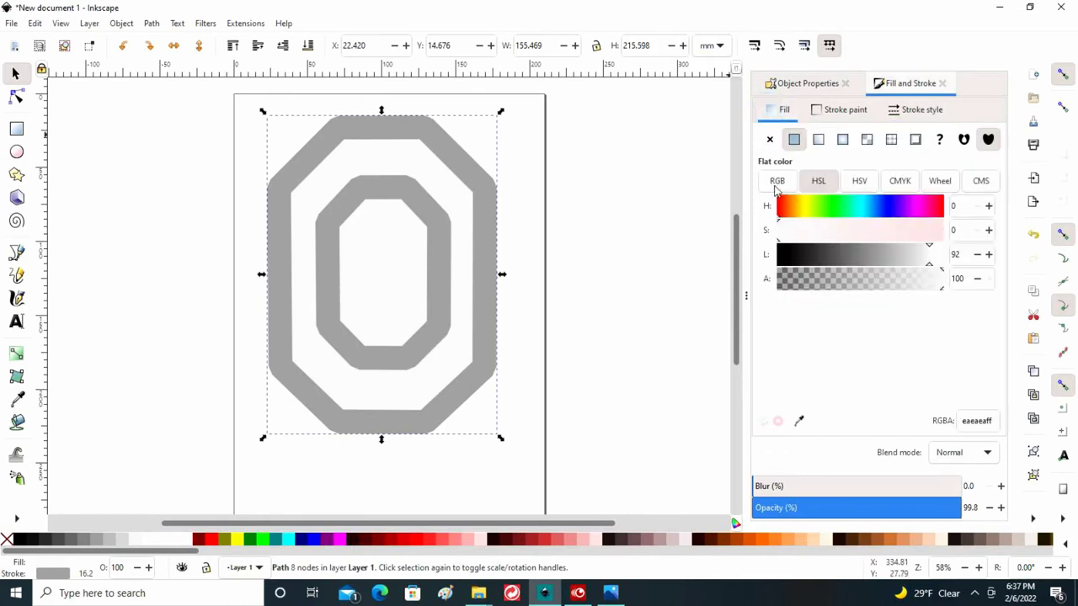
{"action": "left_click", "coordinate": [888, 261]}
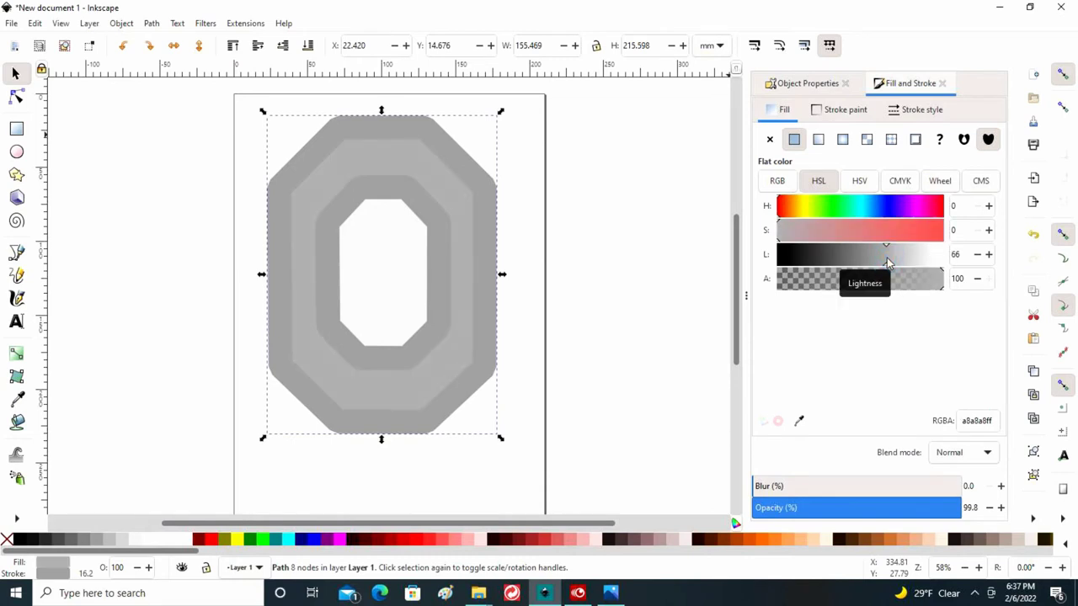
{"action": "left_click", "coordinate": [907, 261]}
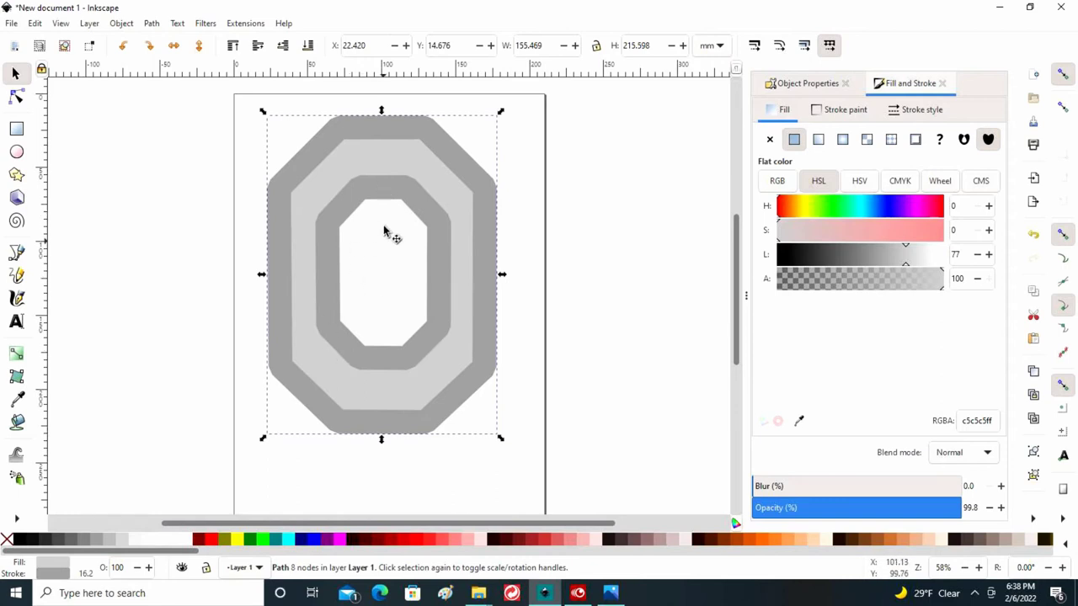
Rubber-band both octagons, group them with Object > Group, and move the group slightly down
{"action": "left_click", "coordinate": [133, 166]}
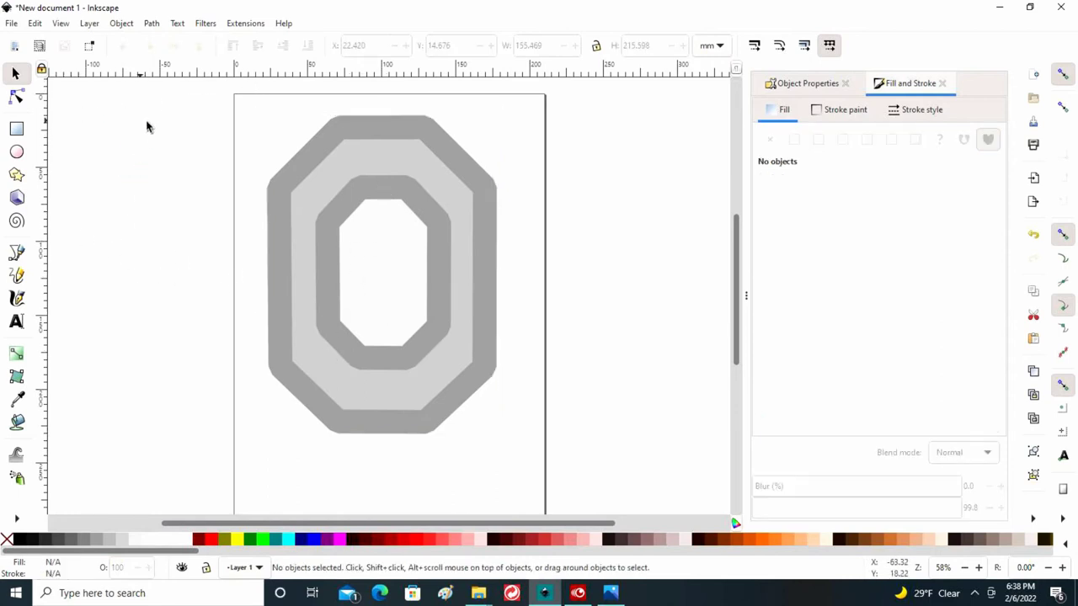
{"action": "mouse_move", "coordinate": [189, 93]}
{"action": "left_mouse_down"}
{"action": "mouse_move", "coordinate": [484, 464]}
{"action": "mouse_move", "coordinate": [578, 483]}
{"action": "left_mouse_up"}
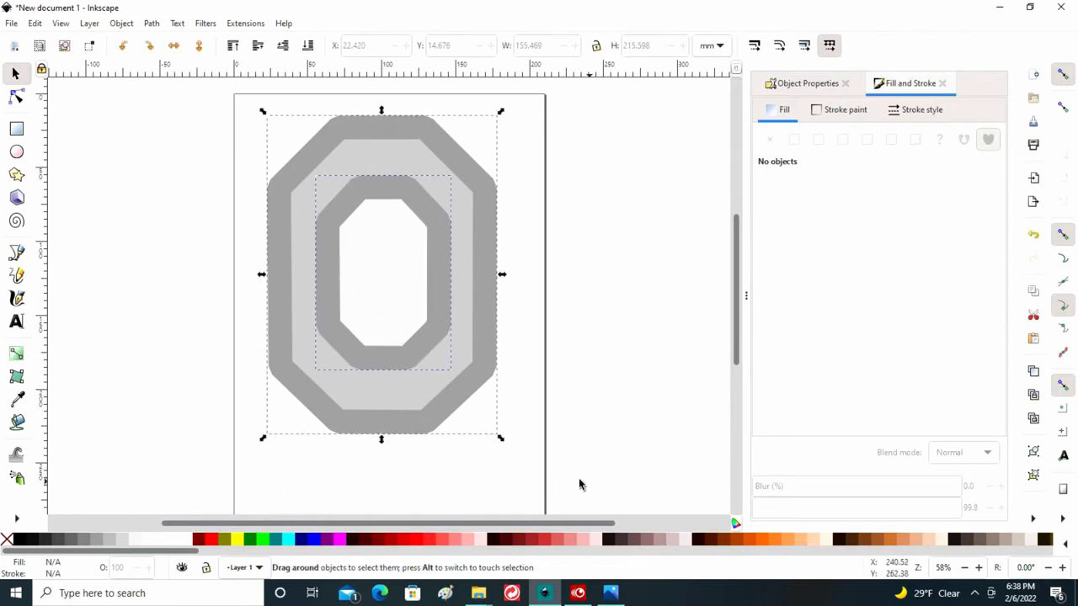
{"action": "left_click", "coordinate": [120, 24]}
{"action": "left_click", "coordinate": [166, 140]}
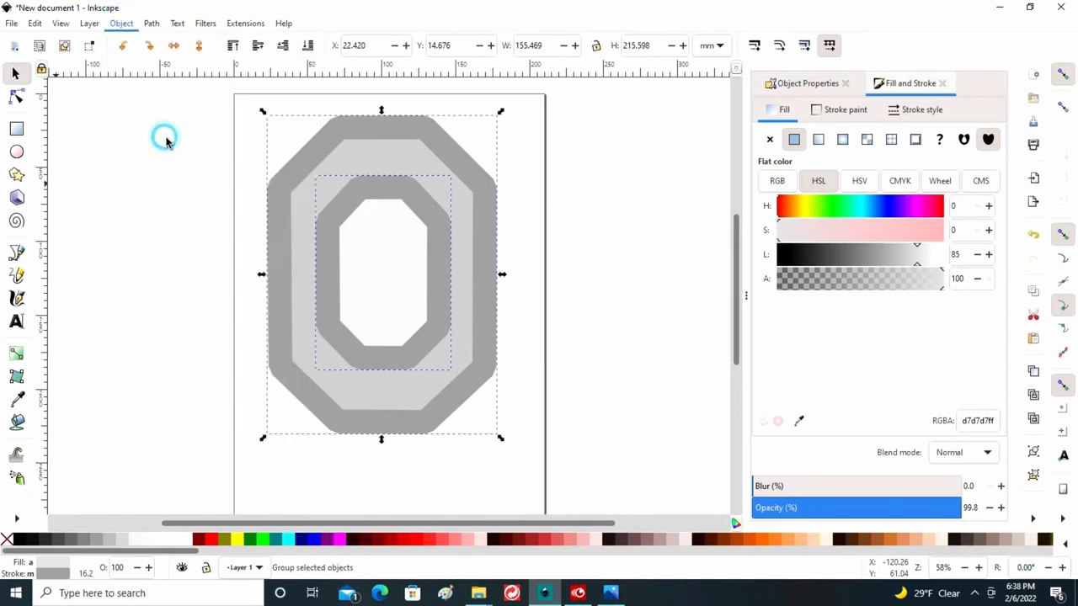
{"action": "left_click_drag", "start_coordinate": [385, 264], "coordinate": [402, 330]}
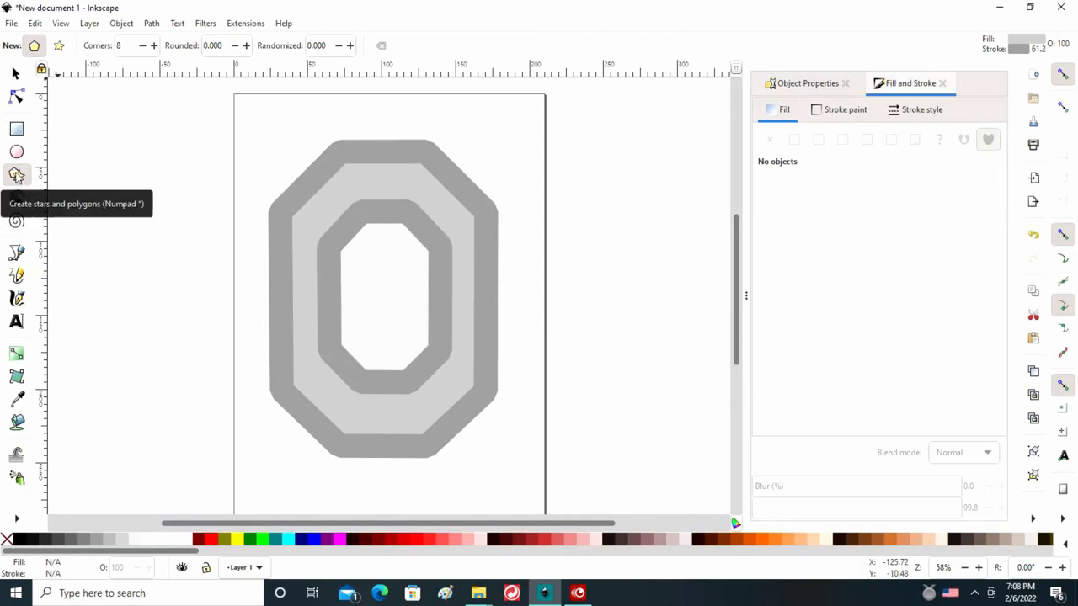
Draw a small polygon with the Star/Polygon tool near the page's top-left corner
{"action": "left_click", "coordinate": [16, 175]}
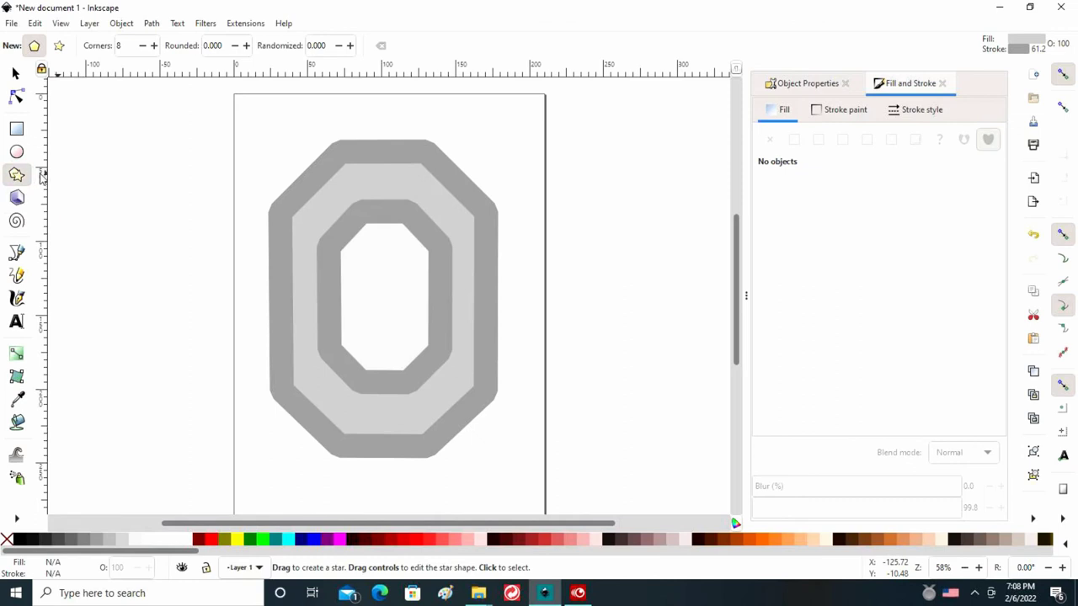
{"action": "left_click", "coordinate": [251, 105]}
{"action": "left_click_drag", "start_coordinate": [251, 105], "coordinate": [260, 107]}
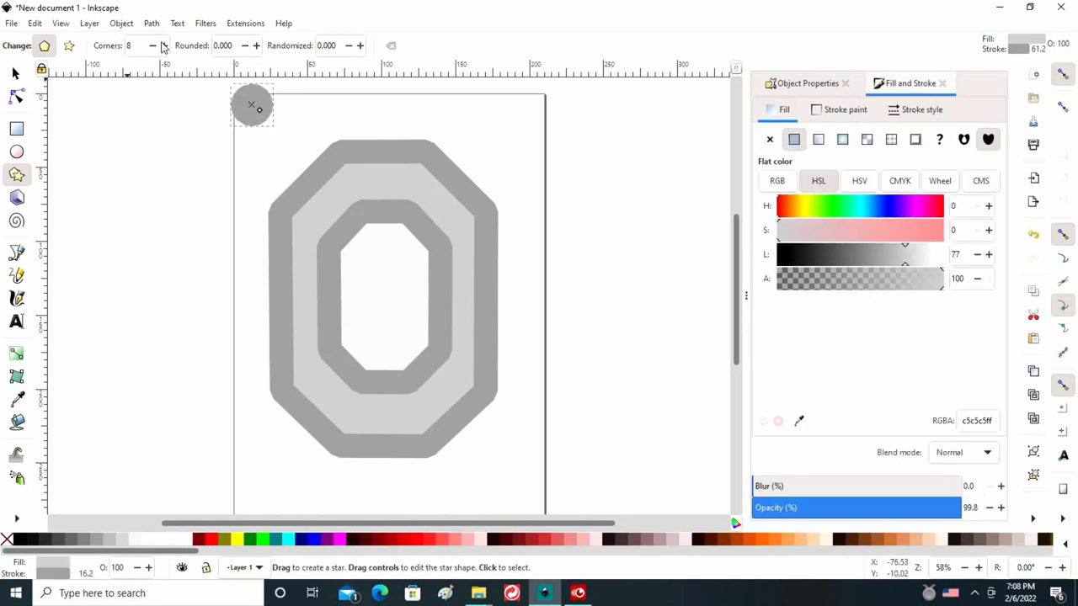
{"action": "left_click", "coordinate": [15, 75]}
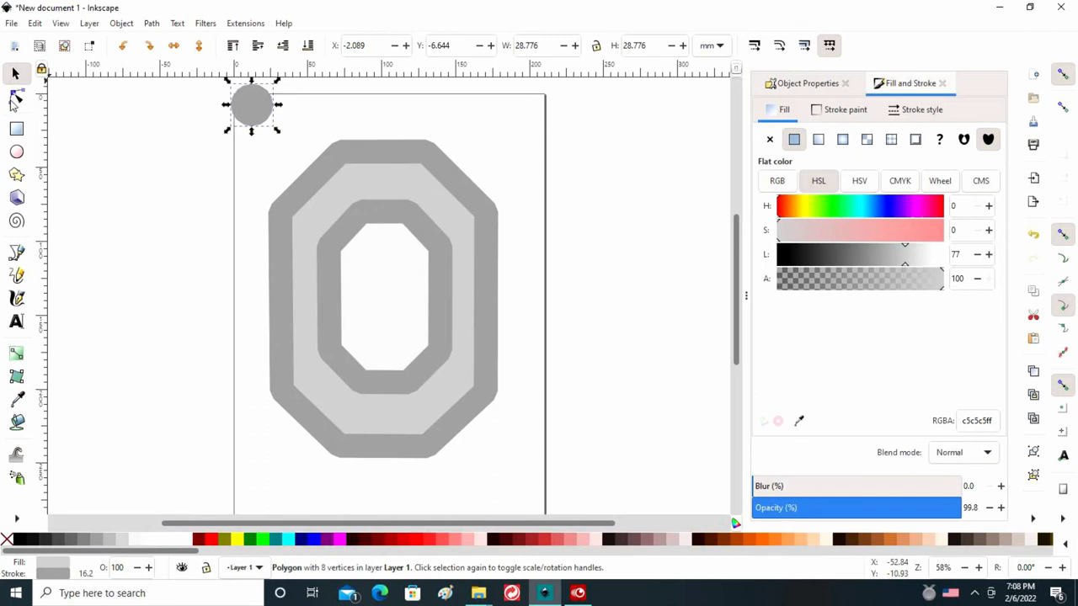
Reduce the polygon's corners from 8 to 3 to make a triangle
{"action": "left_click", "coordinate": [16, 174]}
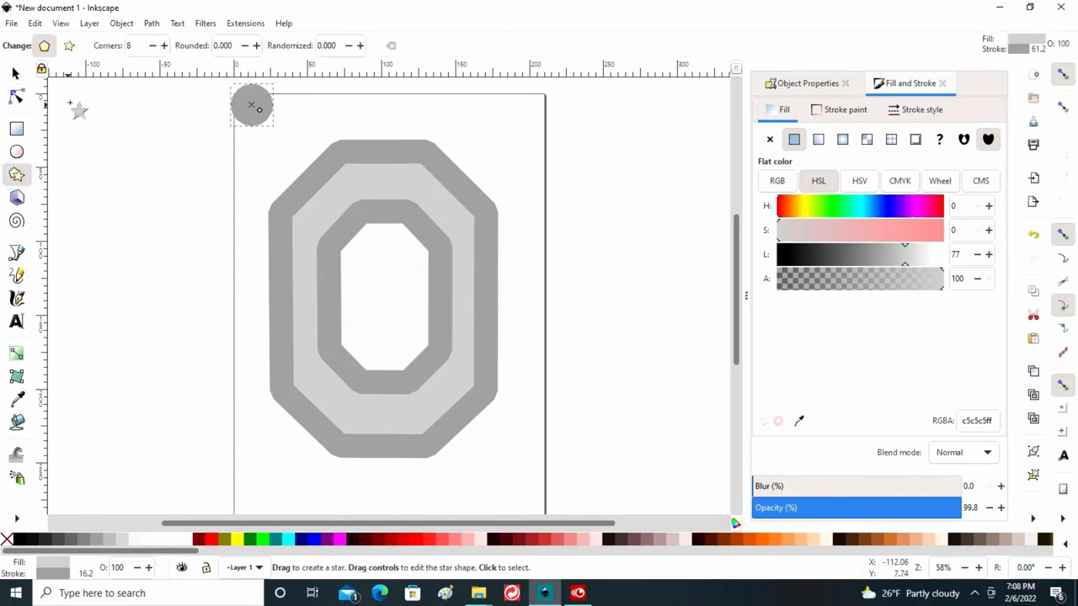
{"action": "left_click", "coordinate": [155, 47]}
{"action": "left_click", "coordinate": [154, 46]}
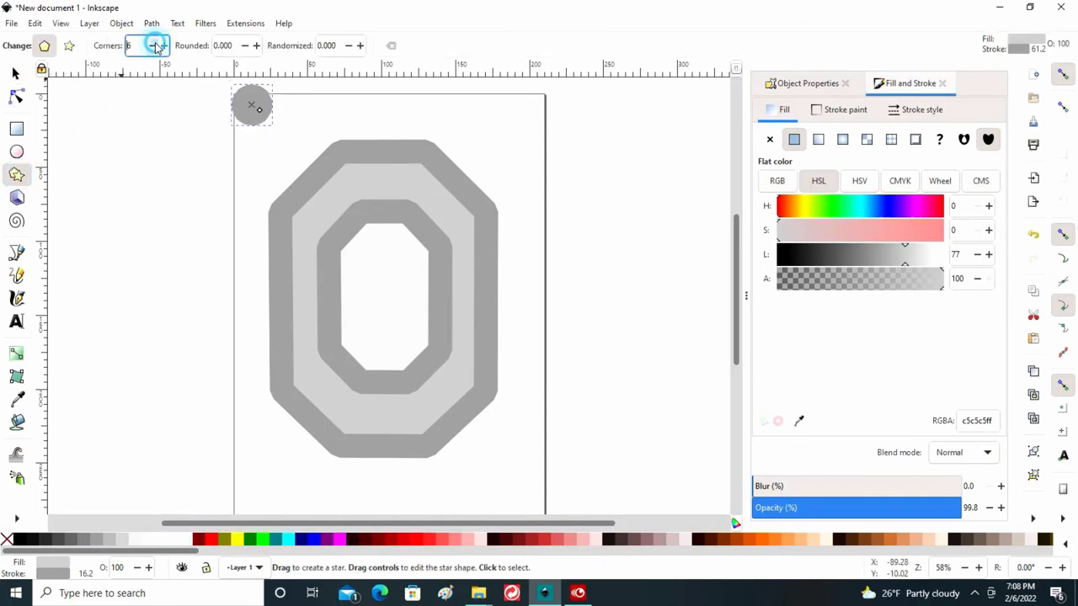
{"action": "left_click", "coordinate": [154, 46]}
{"action": "left_click", "coordinate": [154, 47]}
{"action": "left_click", "coordinate": [154, 46]}
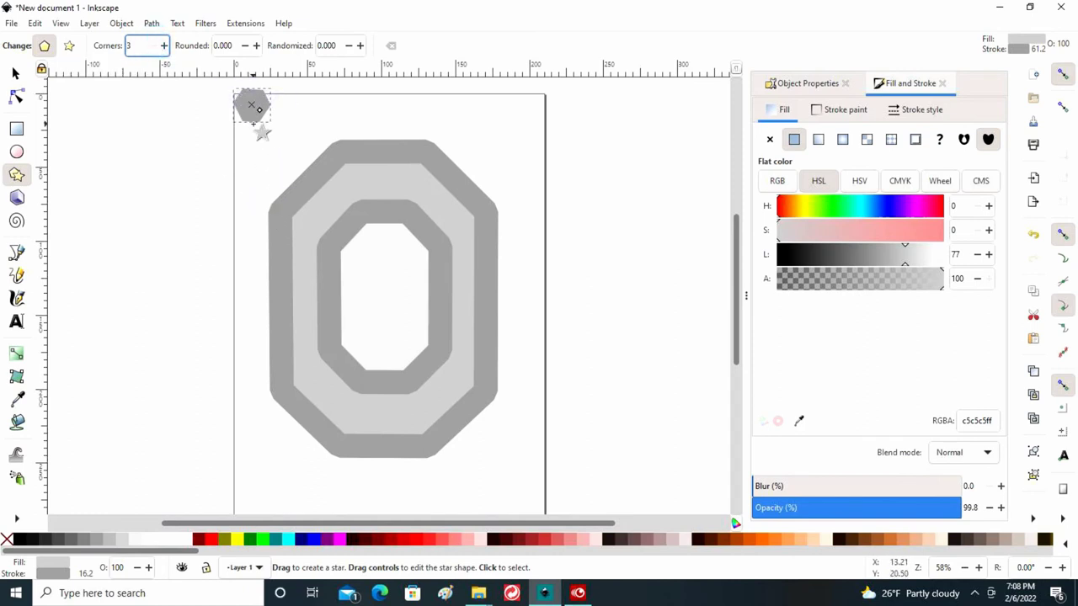
{"action": "left_click", "coordinate": [15, 74]}
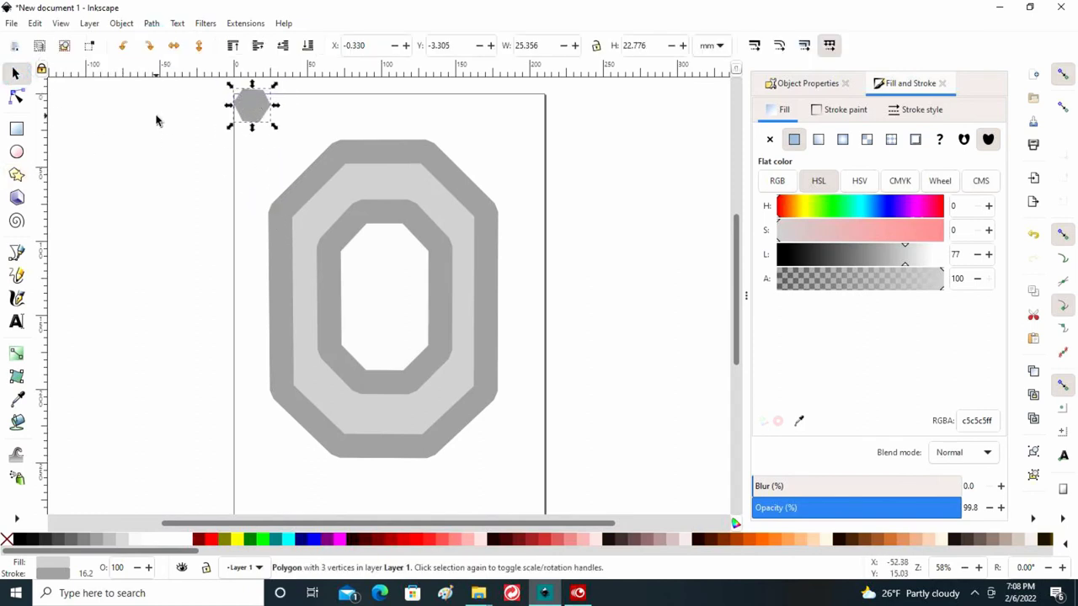
Move the triangle onto the top centre of the letter O and tilt it slightly
{"action": "left_click_drag", "start_coordinate": [249, 104], "coordinate": [408, 120]}
{"action": "left_click", "coordinate": [402, 143]}
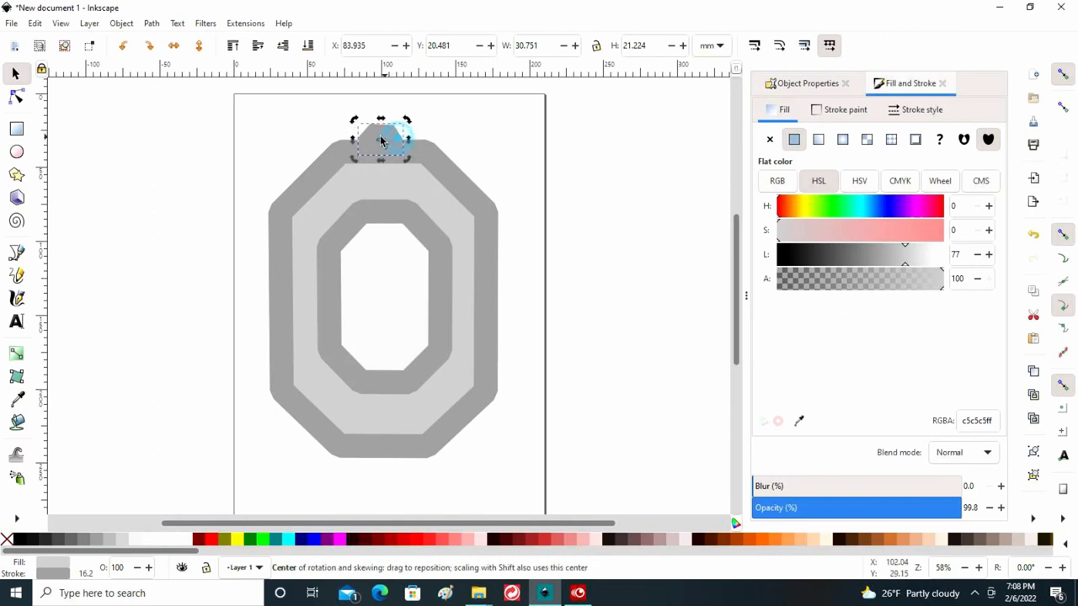
{"action": "left_click_drag", "start_coordinate": [354, 117], "coordinate": [352, 124]}
Check the triangle's fill, then rubber-band select the letter and triangle together
{"action": "left_click", "coordinate": [477, 123]}
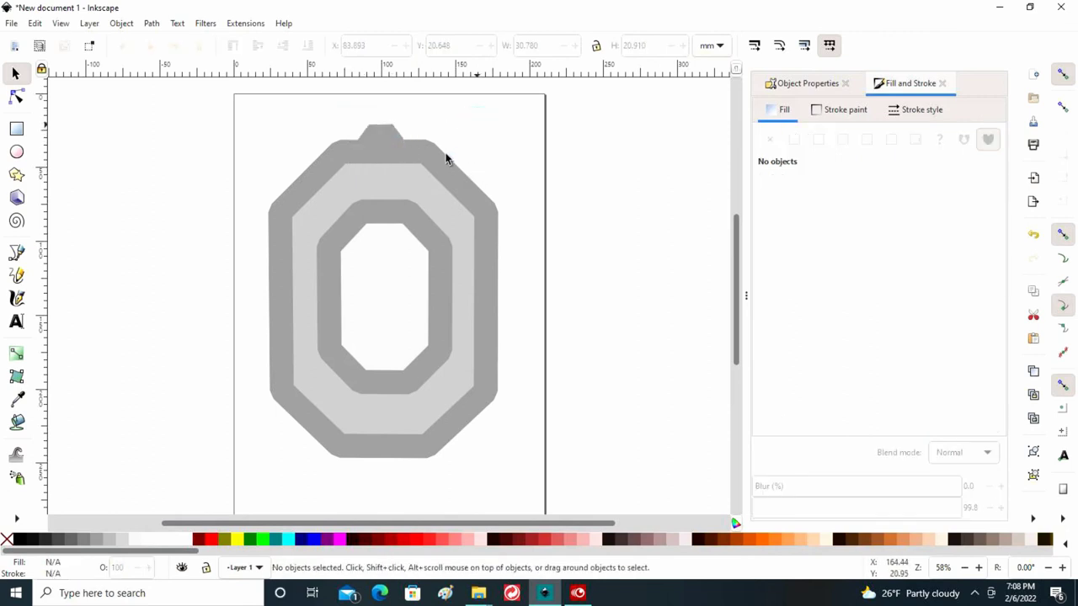
{"action": "left_click", "coordinate": [380, 142]}
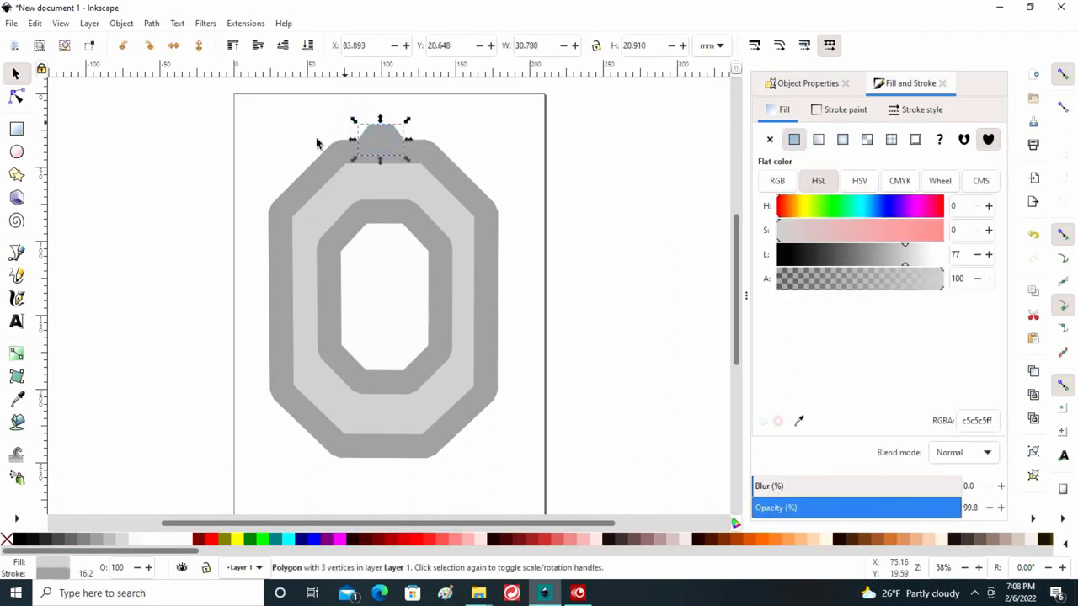
{"action": "left_click", "coordinate": [258, 192]}
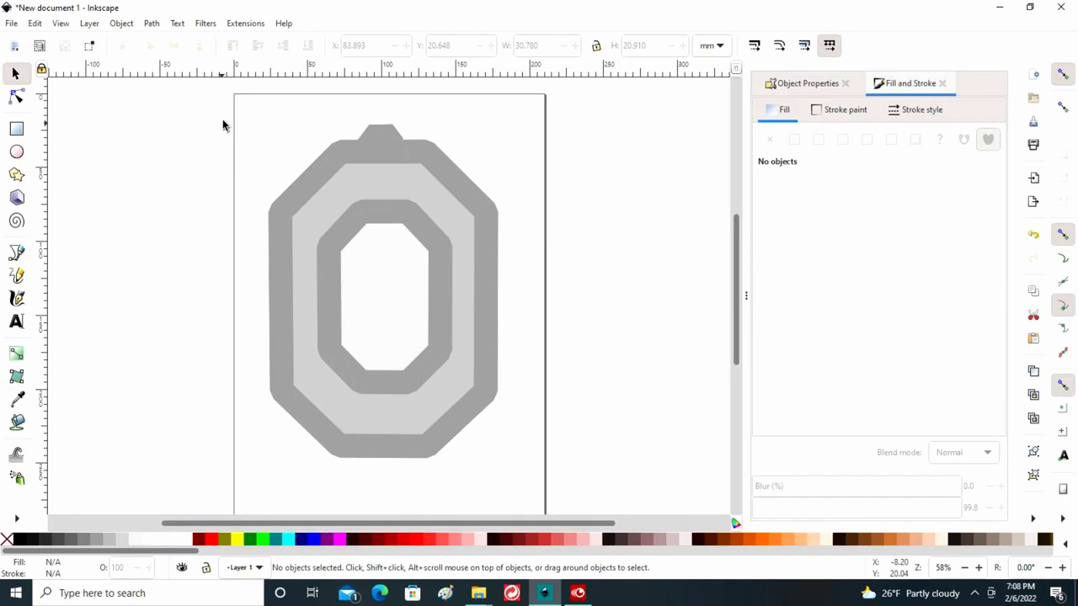
{"action": "left_click_drag", "start_coordinate": [228, 107], "coordinate": [540, 486]}
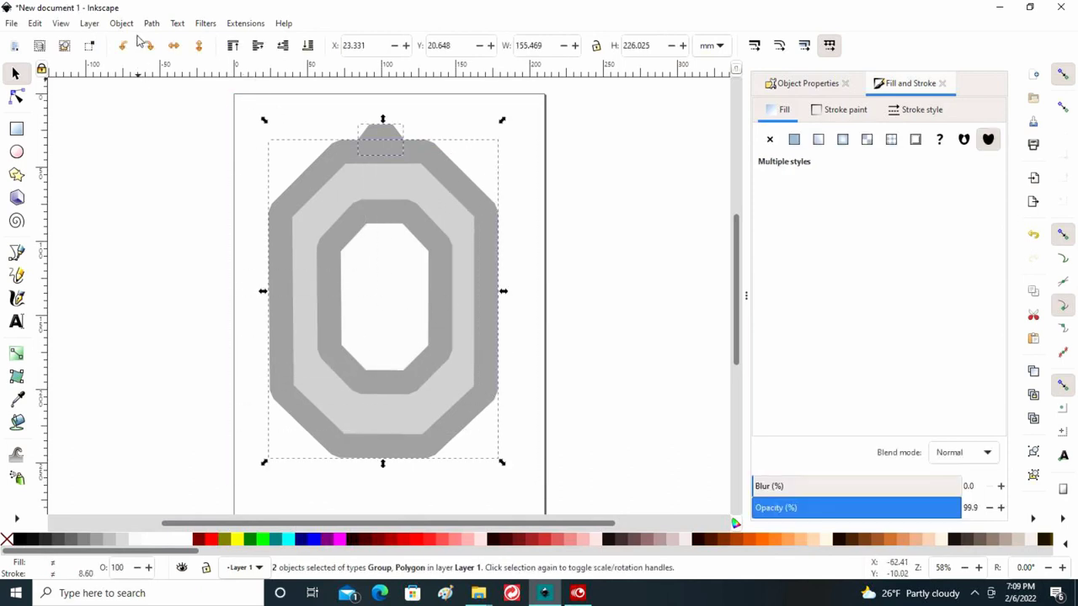
Group the triangle and letter O into one 155.469 × 226.025 mm object
{"action": "mouse_move", "coordinate": [144, 27]}
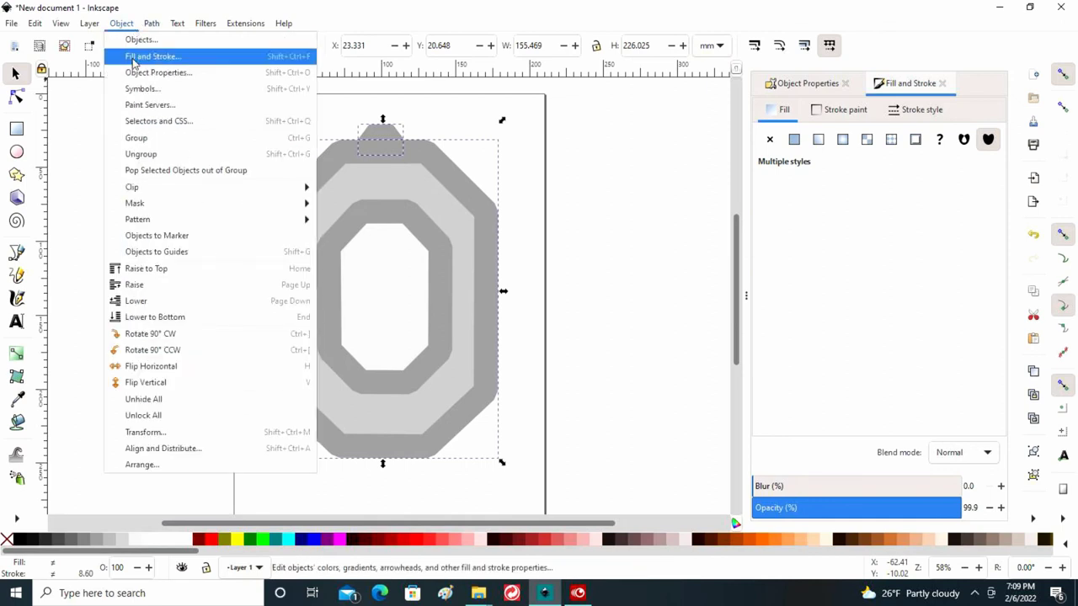
{"action": "left_click", "coordinate": [155, 141]}
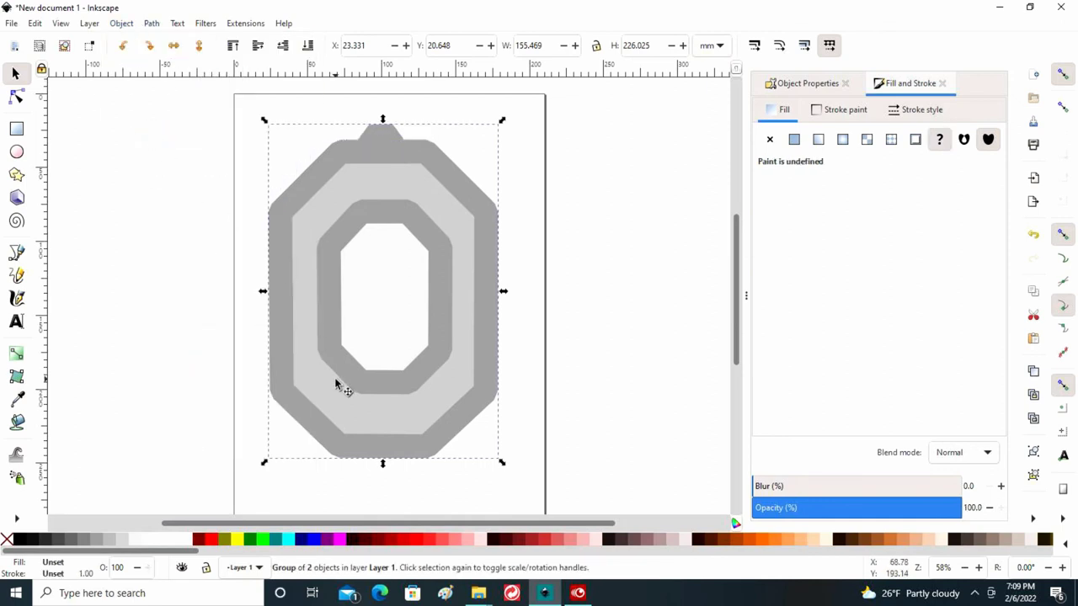